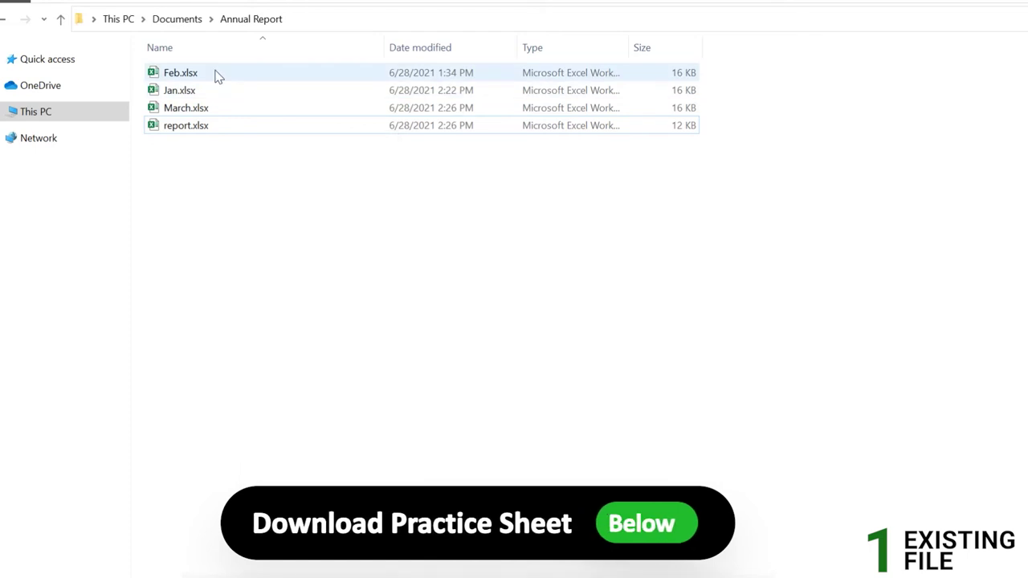
Open report.xlsx from Documents > Annual Report so it launches in Excel
{"action": "double_click", "coordinate": [229, 127]}
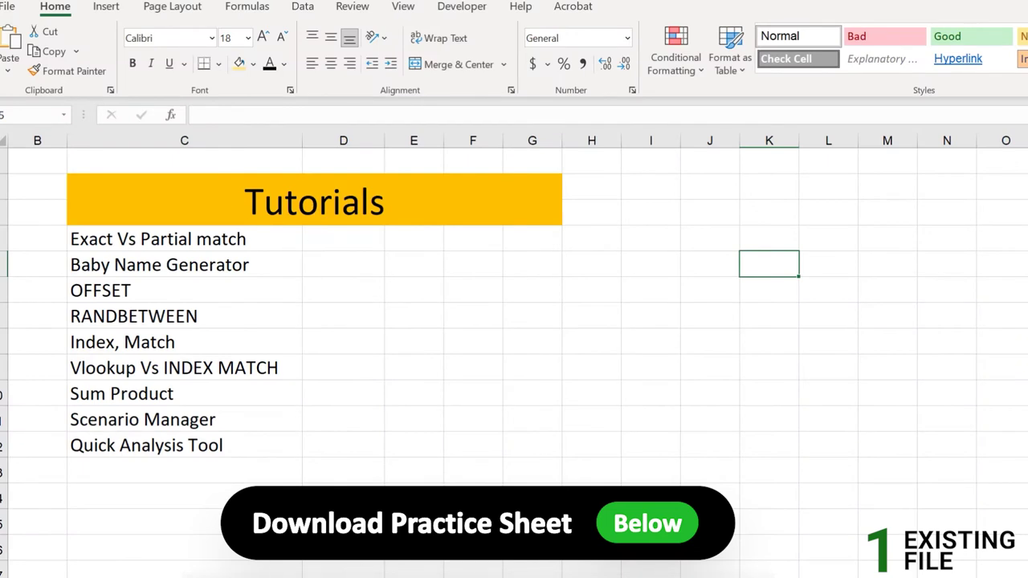
{"action": "left_click", "coordinate": [91, 211]}
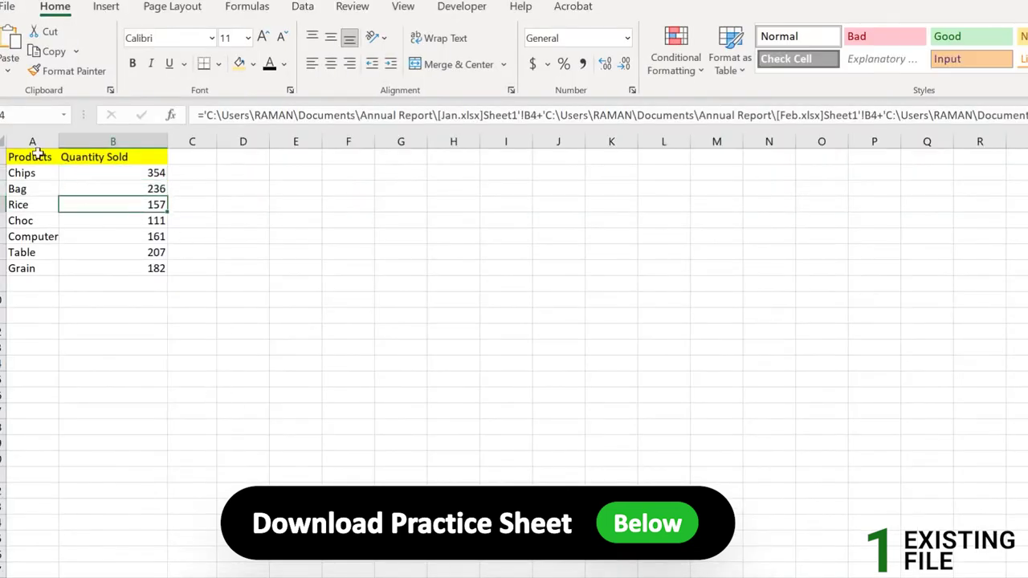
{"action": "left_click_drag", "start_coordinate": [38, 155], "coordinate": [157, 270]}
{"action": "left_click", "coordinate": [140, 216]}
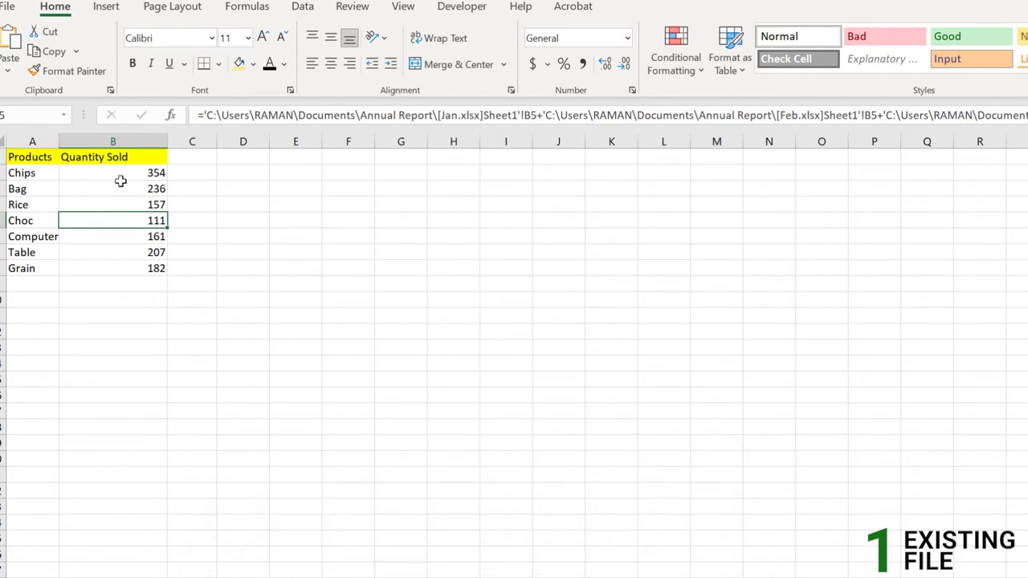
{"action": "left_click_drag", "start_coordinate": [126, 172], "coordinate": [138, 265]}
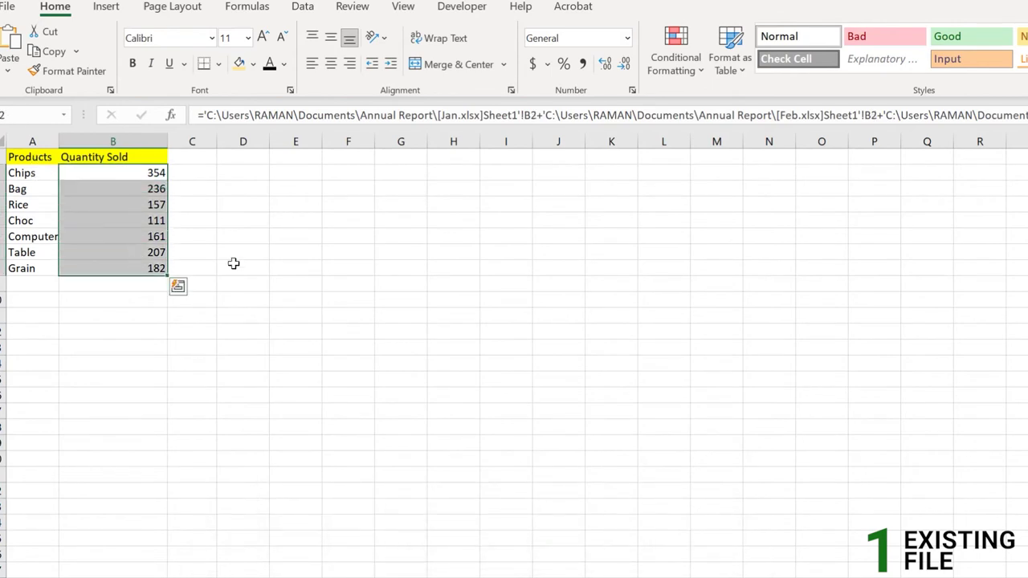
{"action": "left_click", "coordinate": [253, 174]}
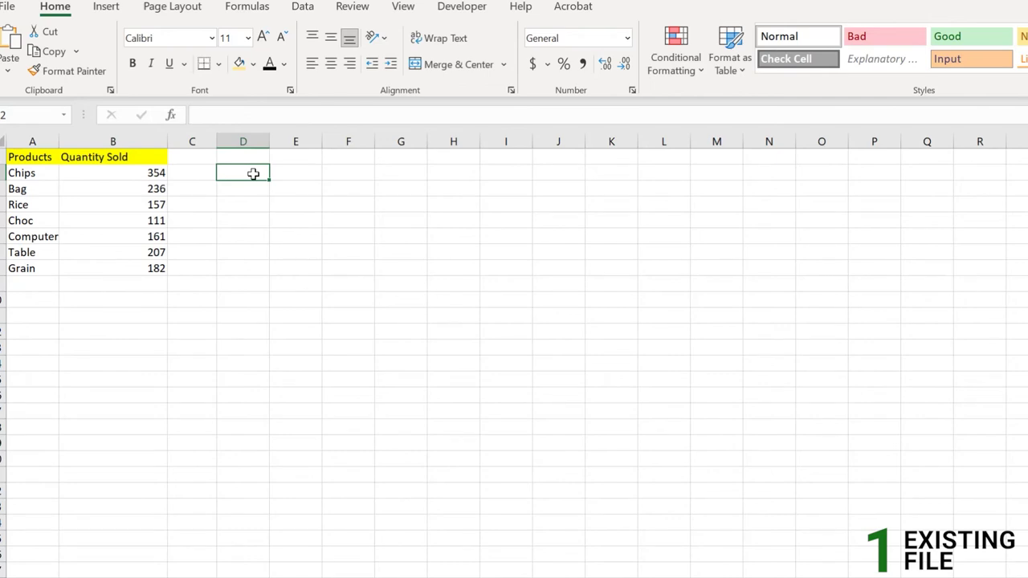
{"action": "left_click", "coordinate": [298, 158]}
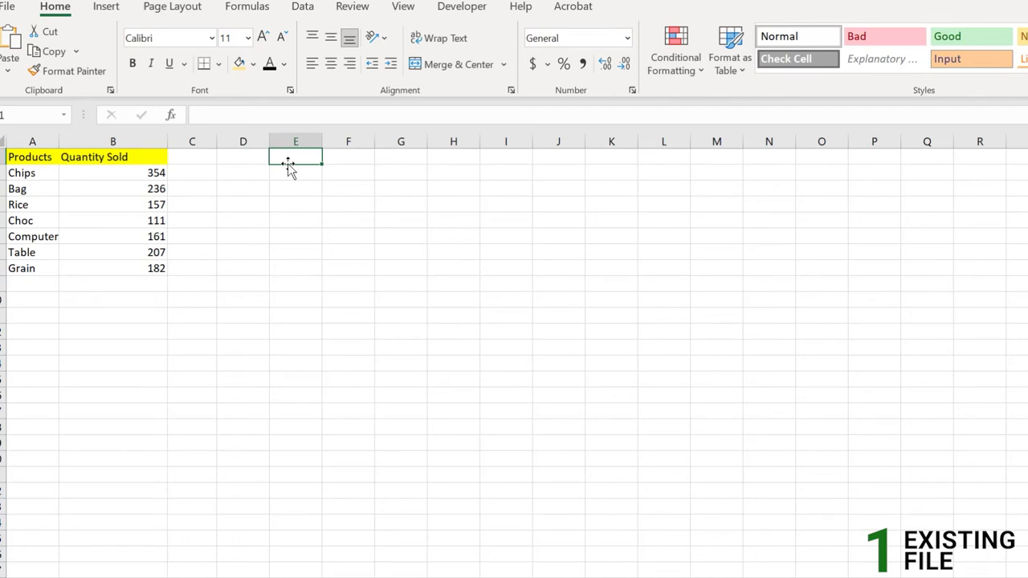
{"action": "left_click", "coordinate": [197, 174]}
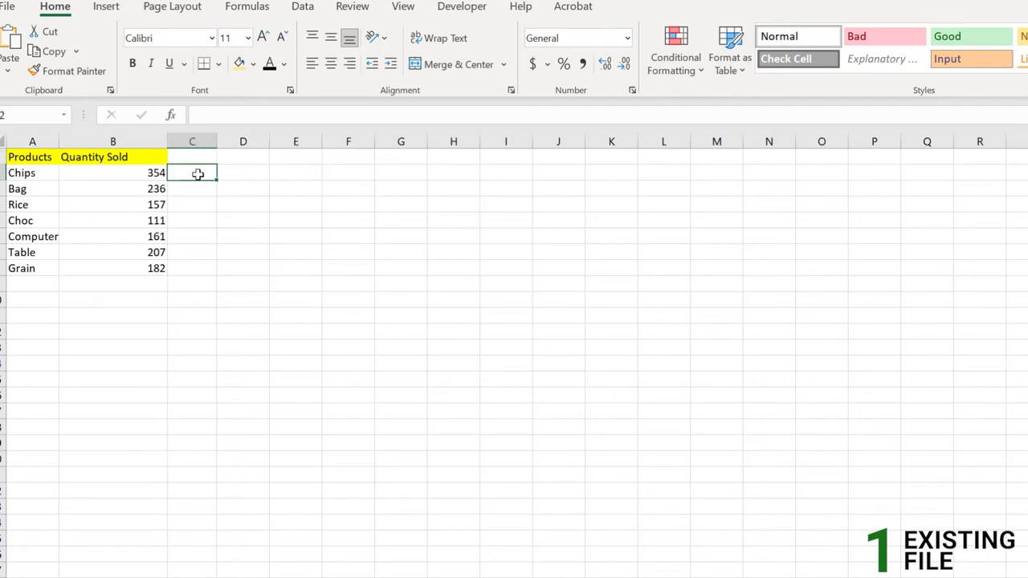
{"action": "left_click", "coordinate": [156, 175]}
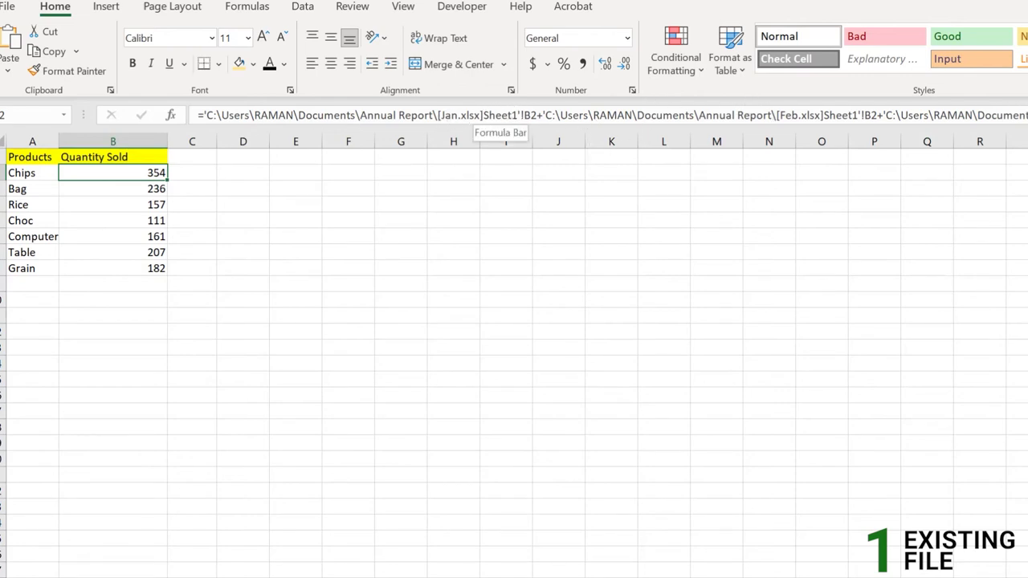
{"action": "left_click", "coordinate": [189, 175]}
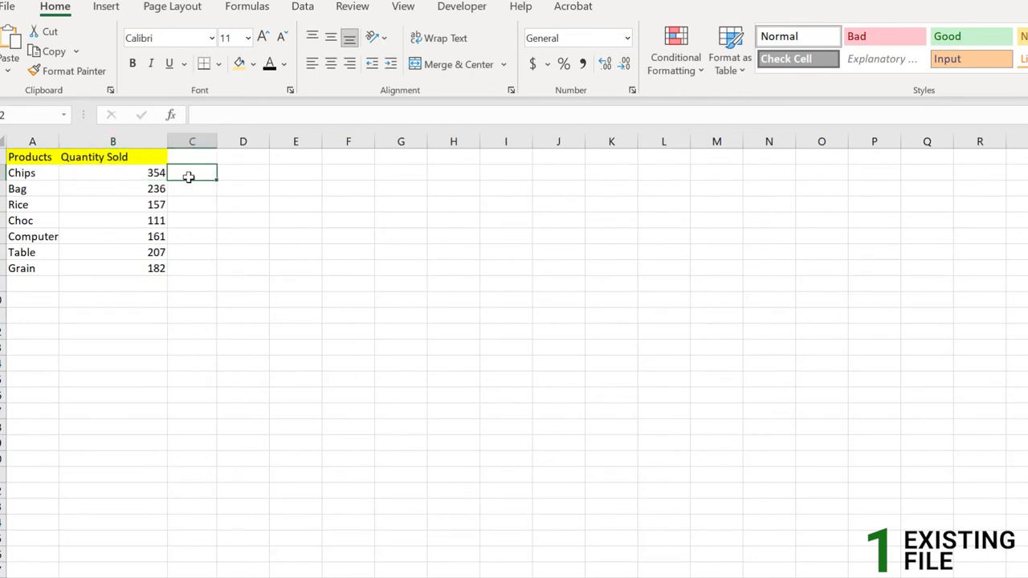
{"action": "left_click_drag", "start_coordinate": [188, 172], "coordinate": [285, 172]}
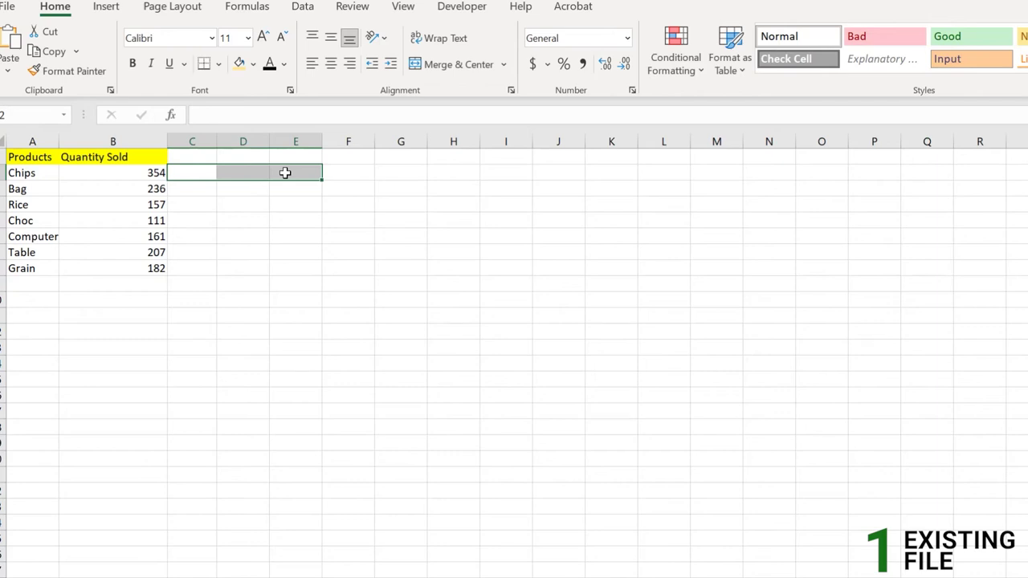
{"action": "left_click", "coordinate": [191, 173]}
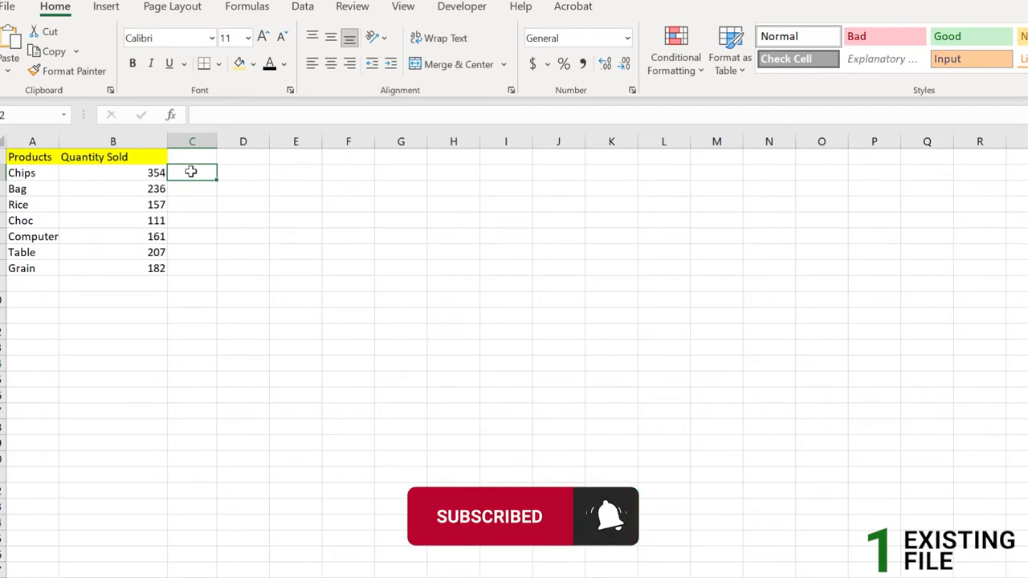
{"action": "left_click", "coordinate": [163, 173]}
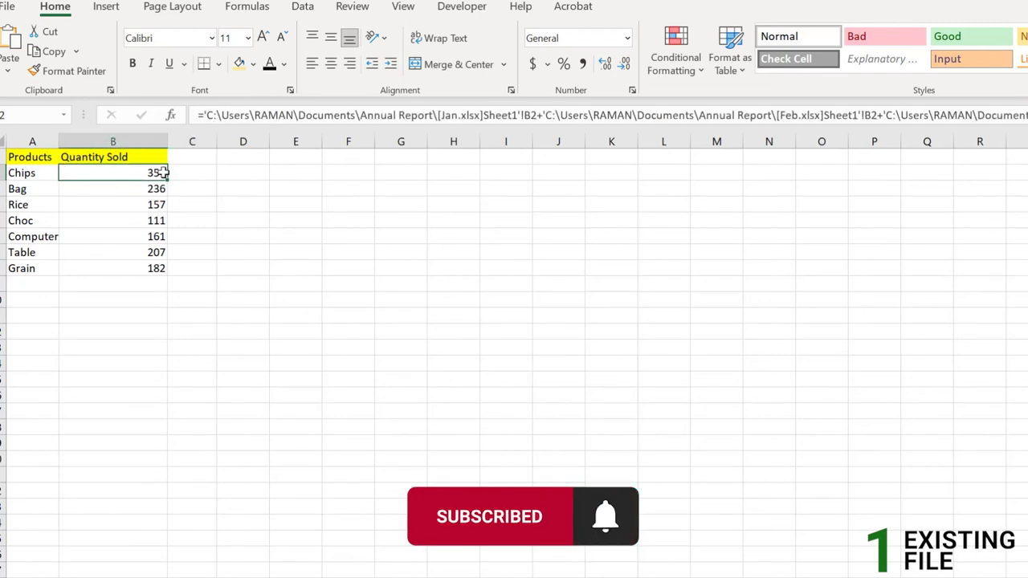
Type the headings Jan, Feb and March into cells C2, D2 and E2
{"action": "left_click", "coordinate": [201, 172]}
{"action": "double_click", "coordinate": [200, 173]}
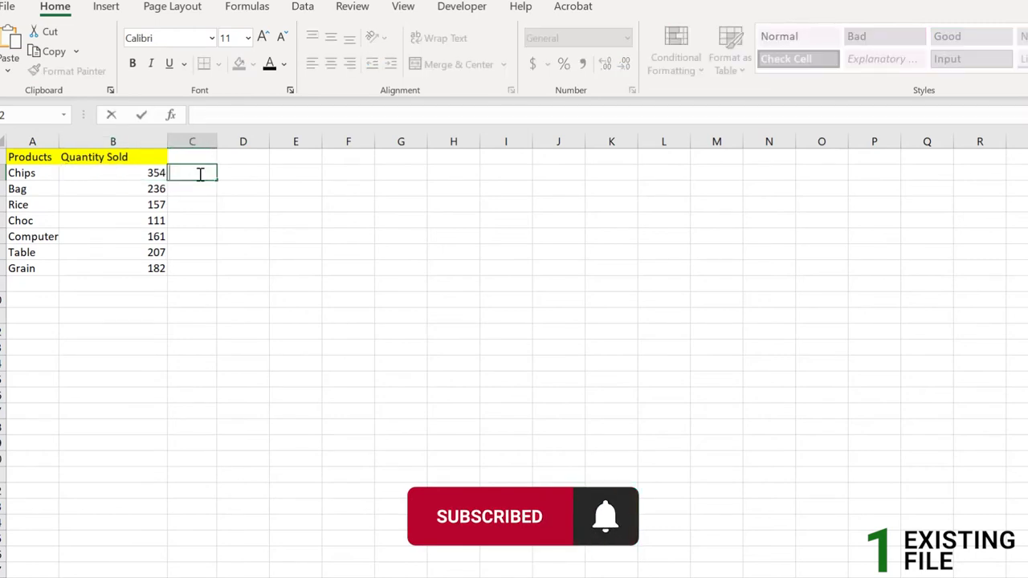
{"action": "type", "text": "Ja"}
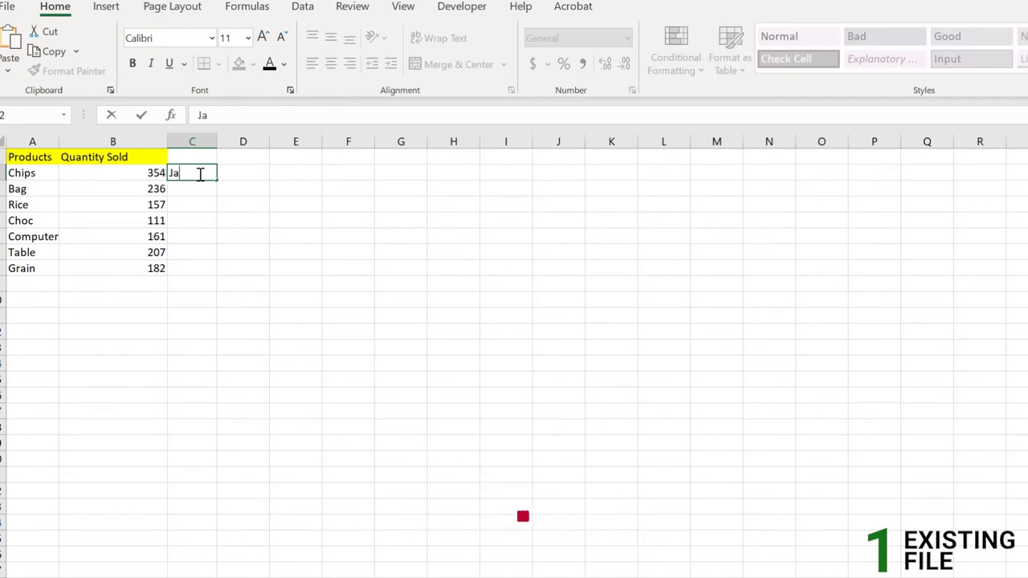
{"action": "type", "text": "n"}
{"action": "key", "text": "Tab"}
{"action": "type", "text": "Feb"}
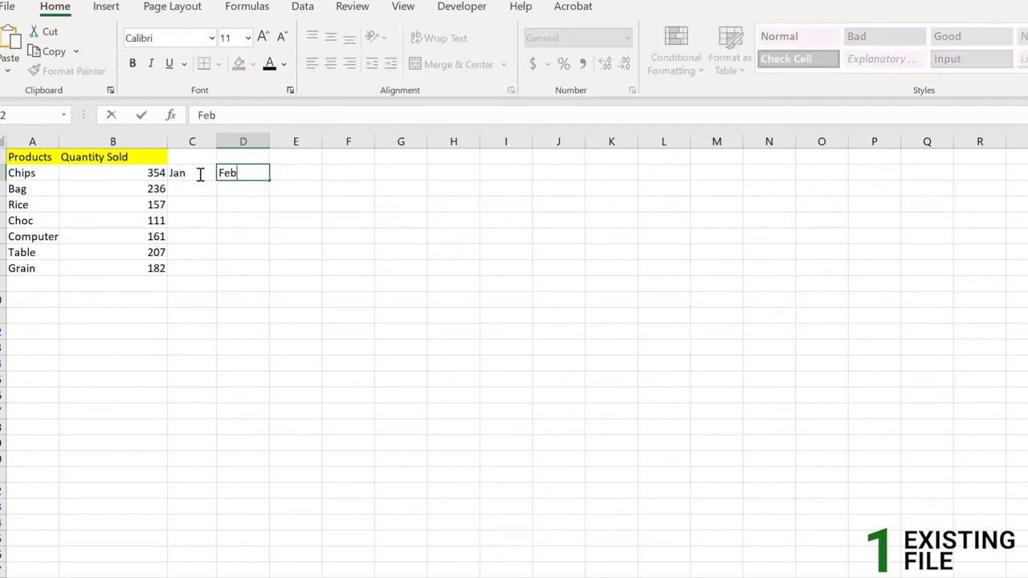
{"action": "key", "text": "Tab"}
{"action": "type", "text": "March"}
{"action": "key", "text": "Return"}
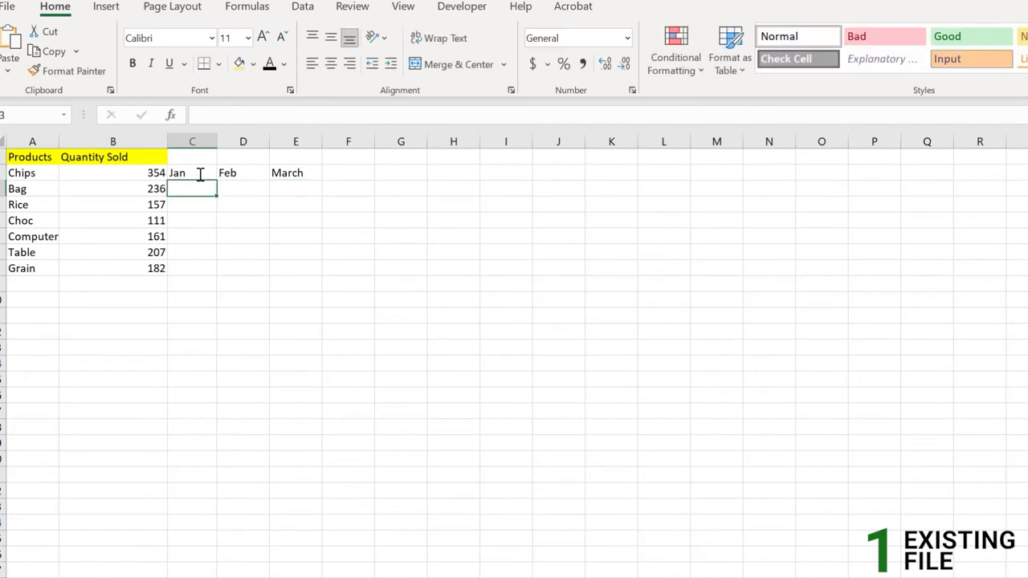
{"action": "left_click", "coordinate": [200, 175]}
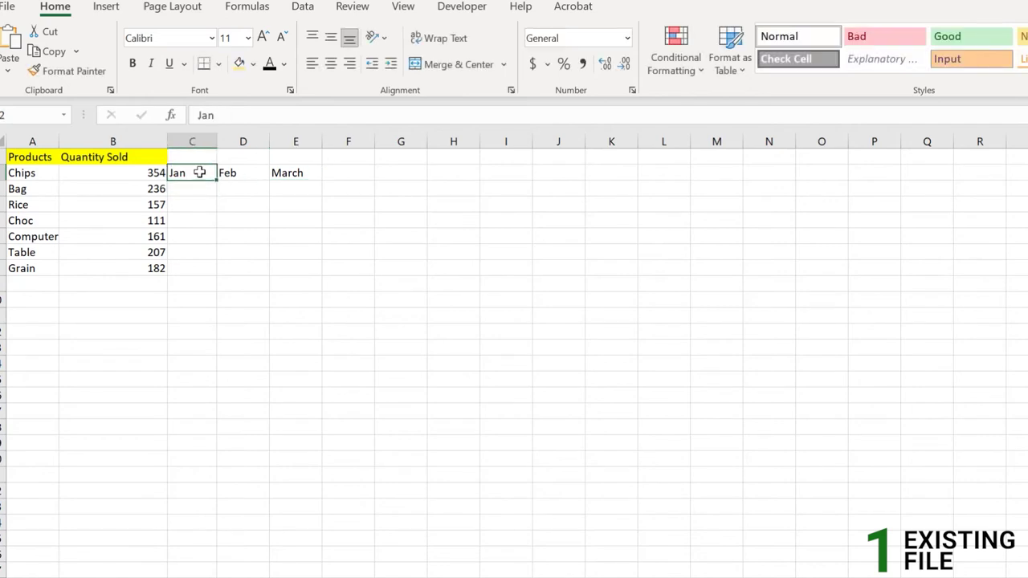
{"action": "left_click", "coordinate": [152, 173]}
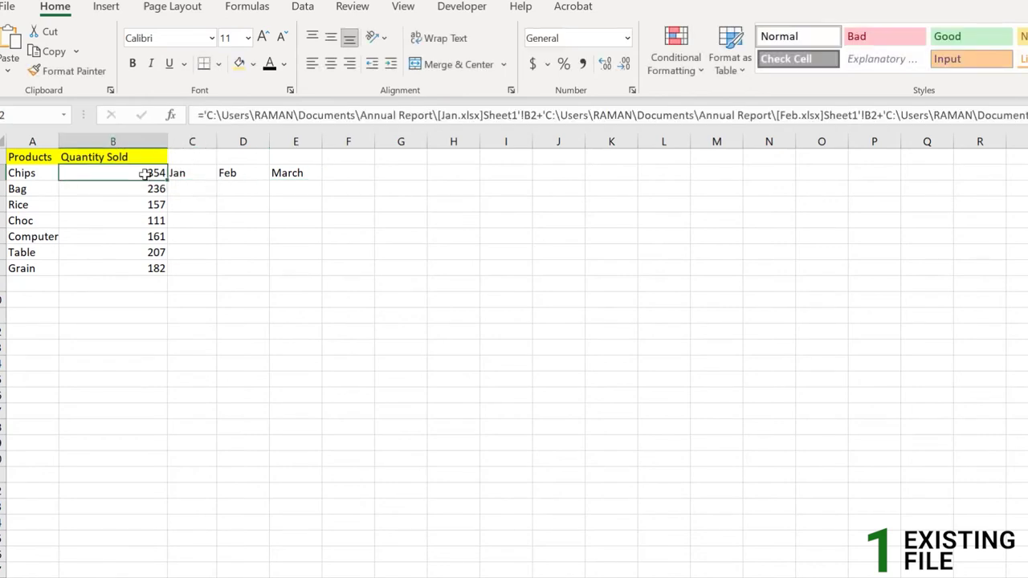
{"action": "left_click", "coordinate": [202, 175]}
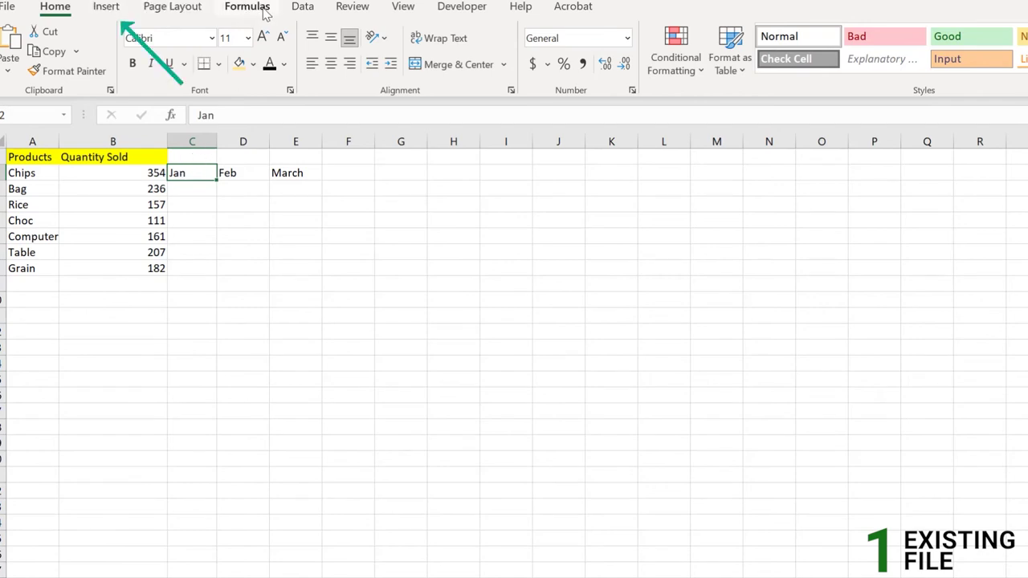
Hyperlink the Jan label in C2 to the Jan.xlsx workbook
{"action": "left_click", "coordinate": [107, 7]}
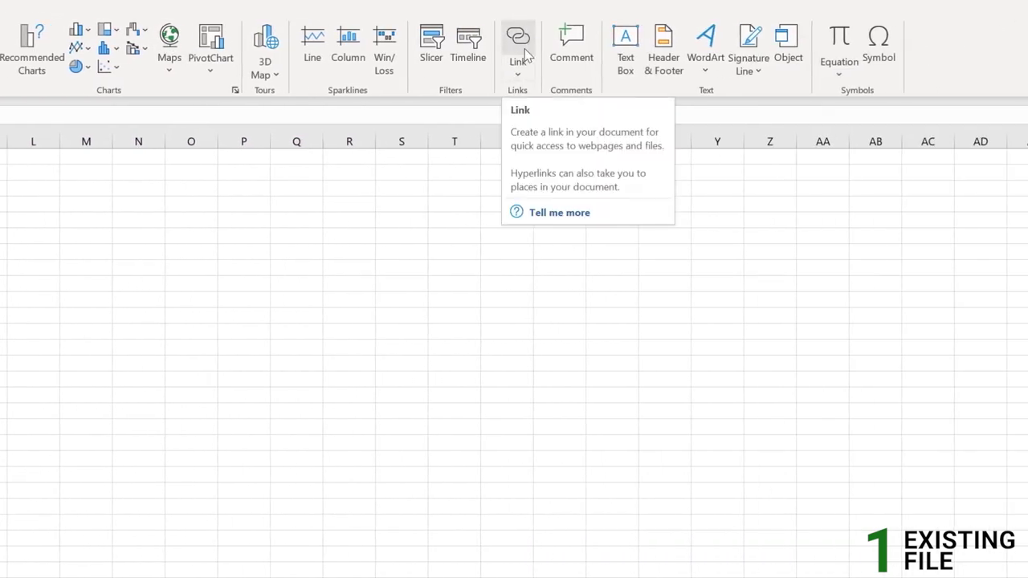
{"action": "left_click", "coordinate": [526, 48]}
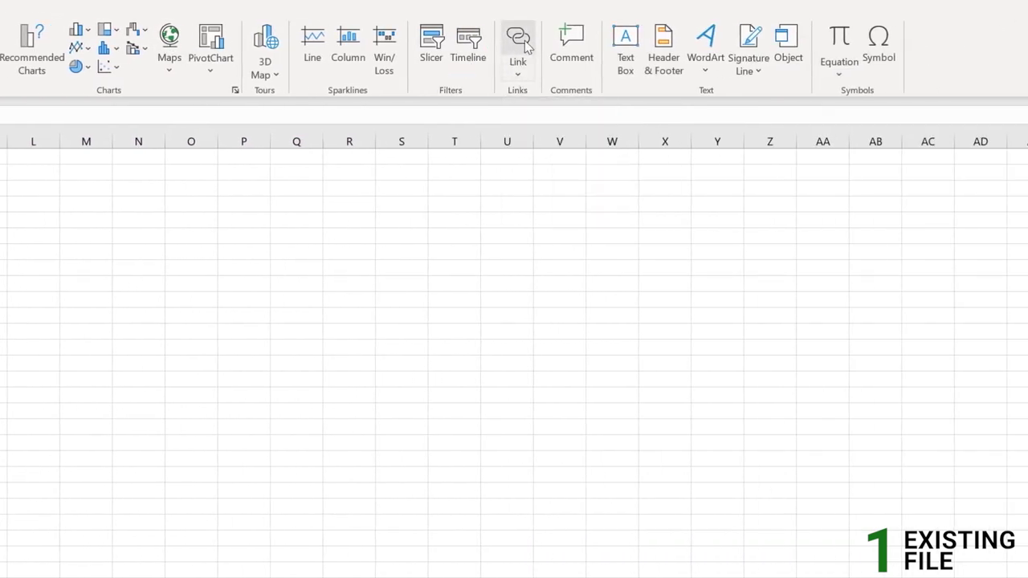
{"action": "left_click_drag", "start_coordinate": [168, 198], "coordinate": [48, 201]}
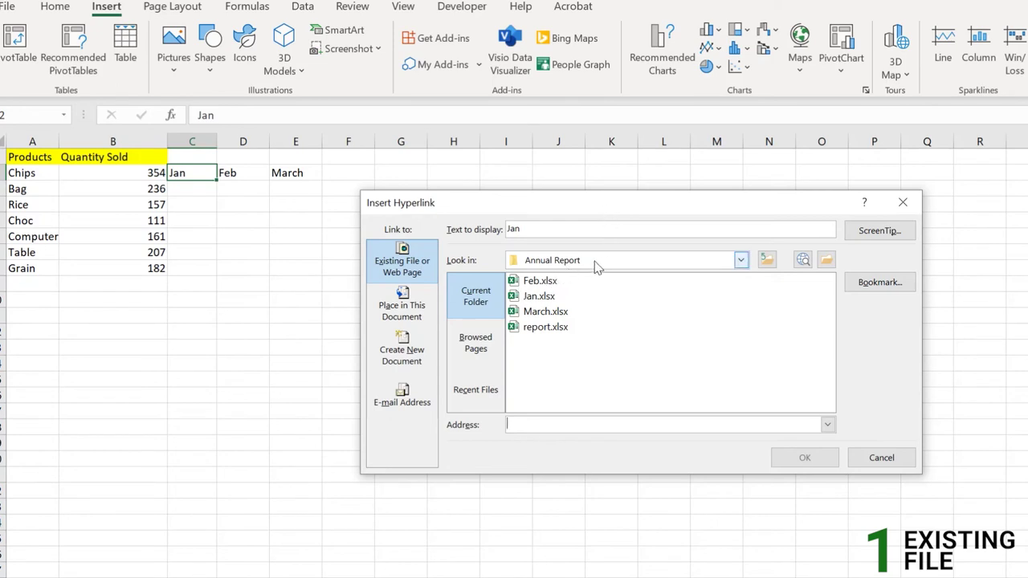
{"action": "left_click", "coordinate": [554, 297]}
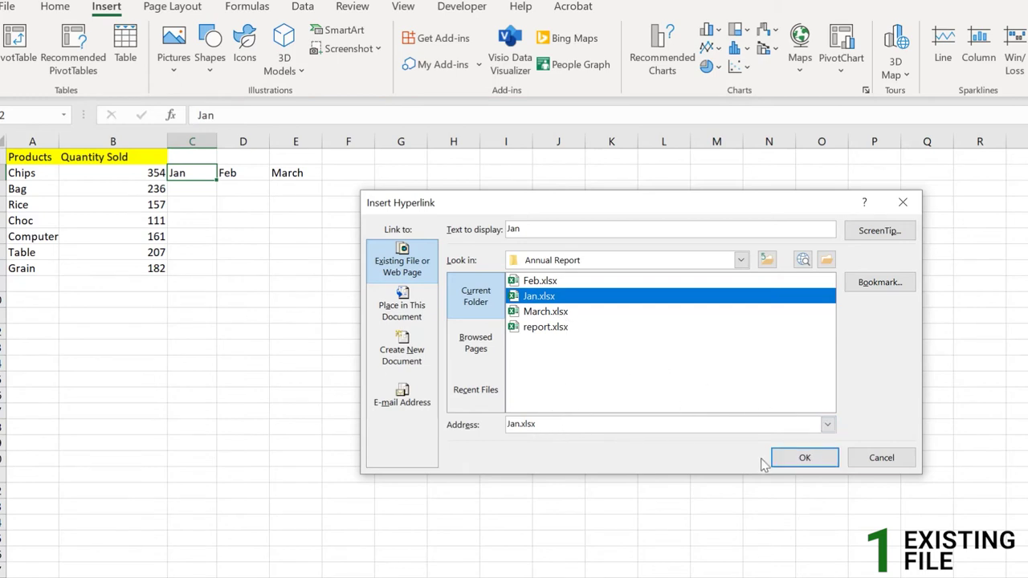
{"action": "left_click", "coordinate": [804, 457]}
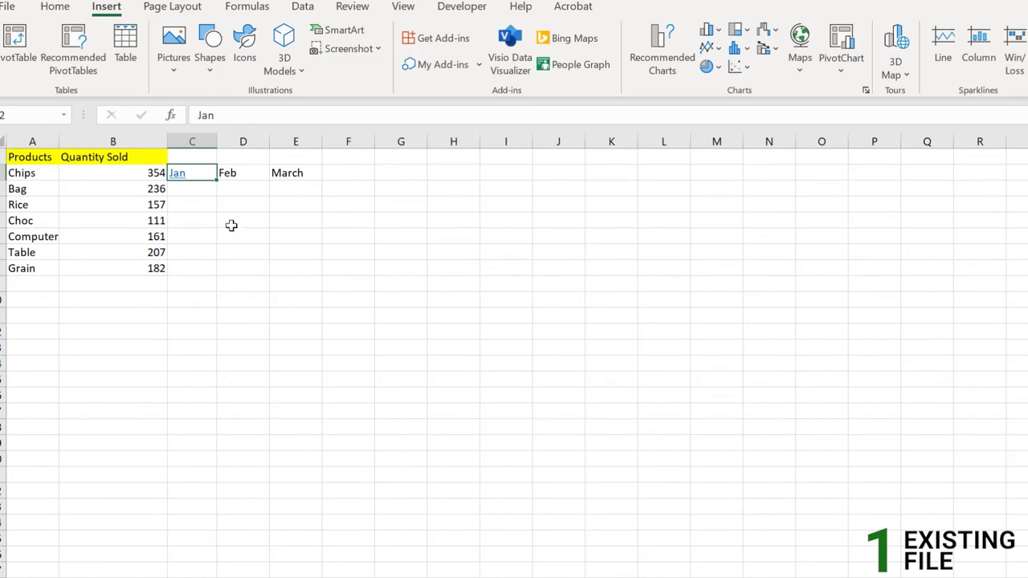
Follow the Jan link to check that Jan.xlsx opens, then switch back to the report
{"action": "left_click", "coordinate": [194, 195]}
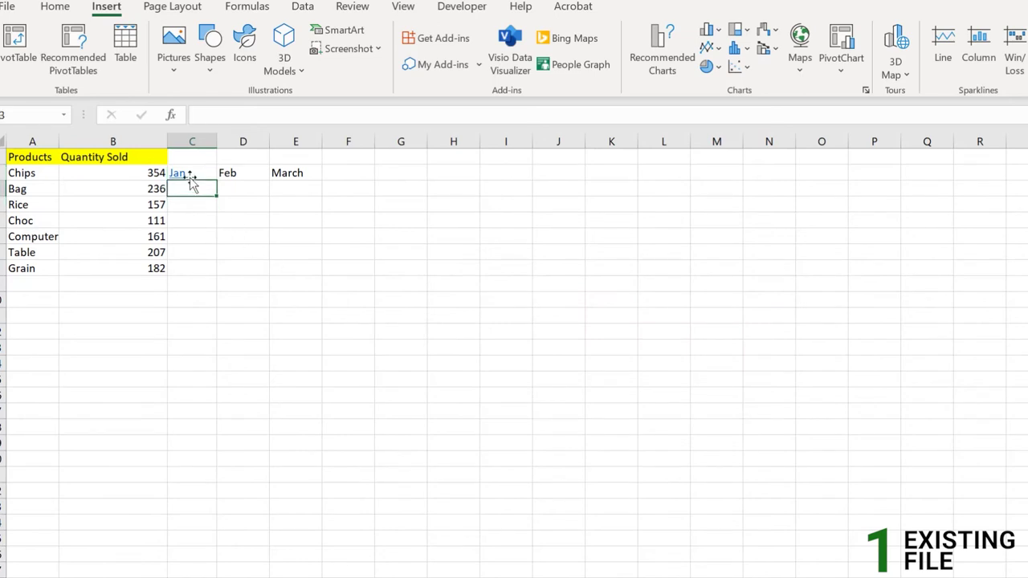
{"action": "left_click", "coordinate": [202, 169]}
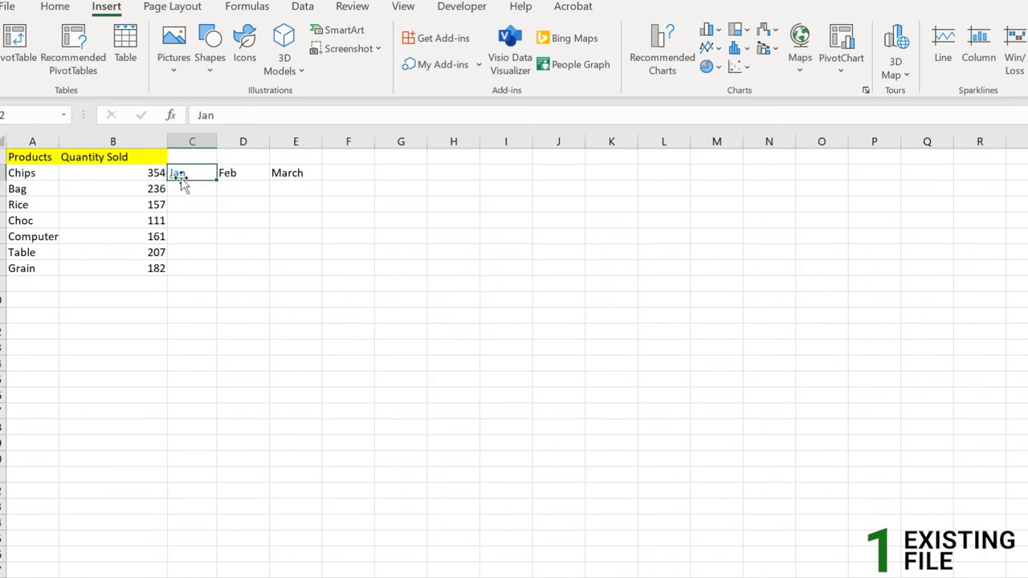
{"action": "left_click", "coordinate": [178, 174]}
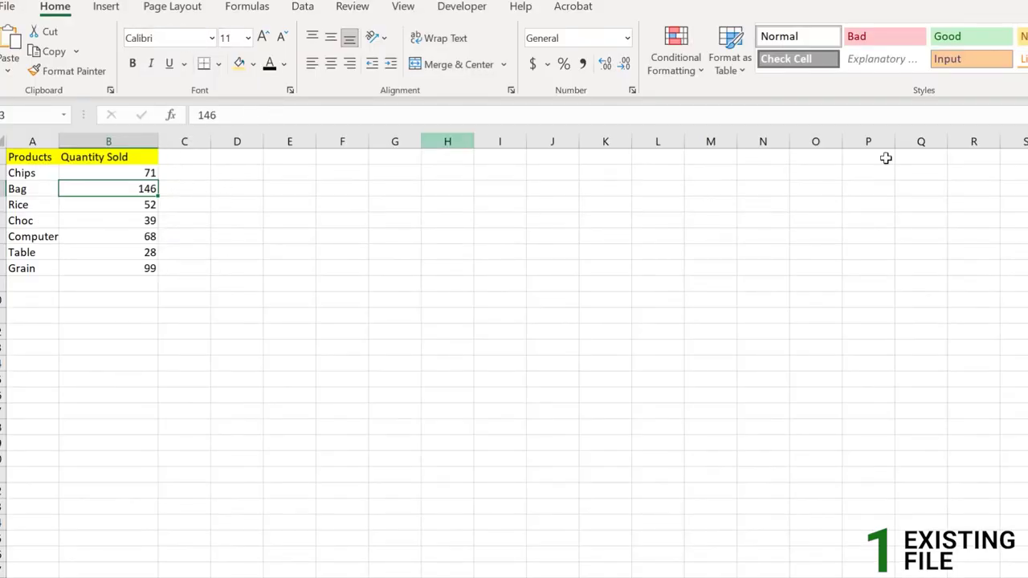
{"action": "key", "text": "alt+Tab"}
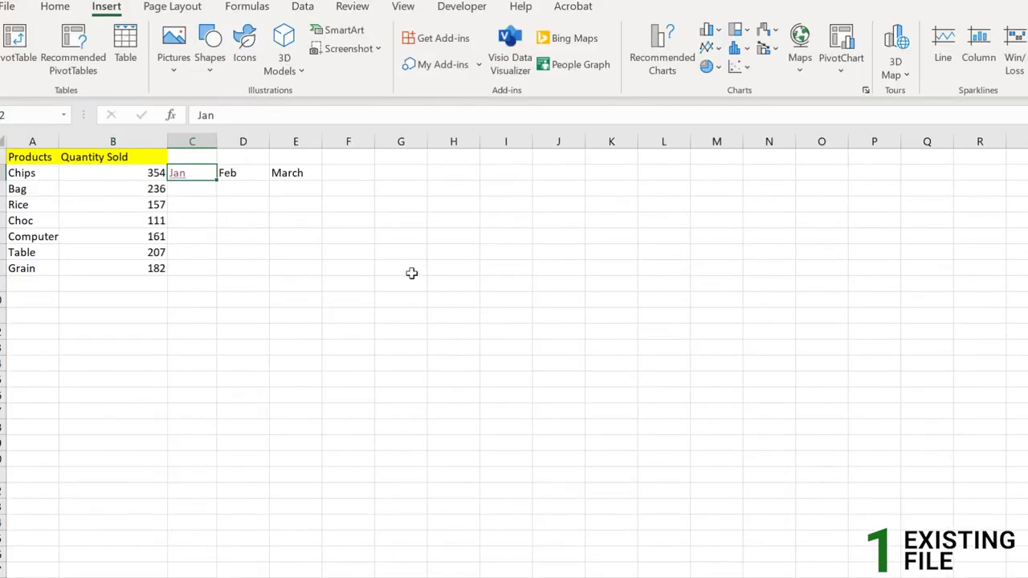
{"action": "left_click", "coordinate": [228, 173]}
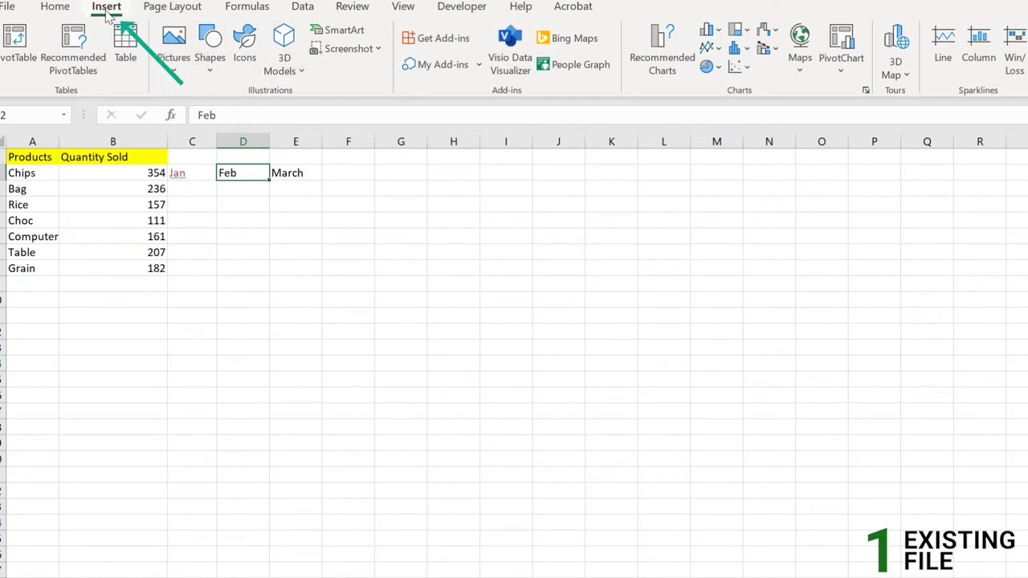
Hyperlink the Feb label in D2 to Feb.xlsx
{"action": "left_click", "coordinate": [618, 40]}
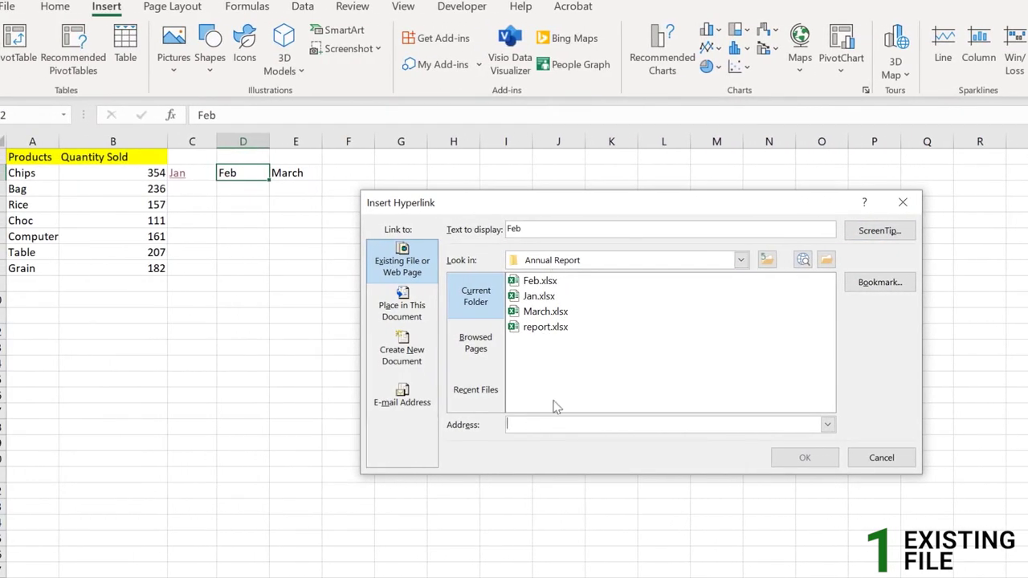
{"action": "left_click", "coordinate": [553, 297]}
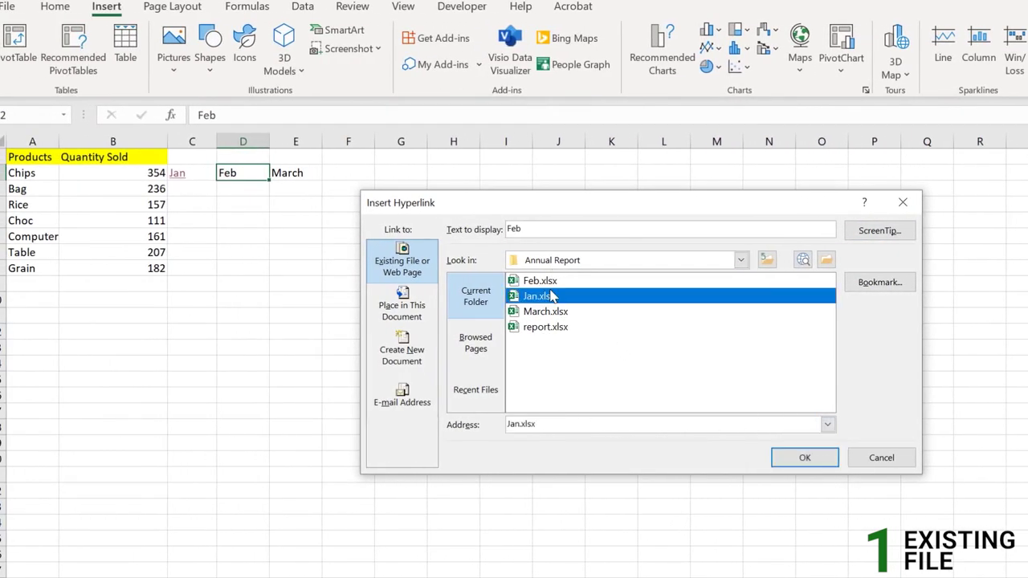
{"action": "left_click", "coordinate": [551, 281]}
{"action": "left_click", "coordinate": [804, 457]}
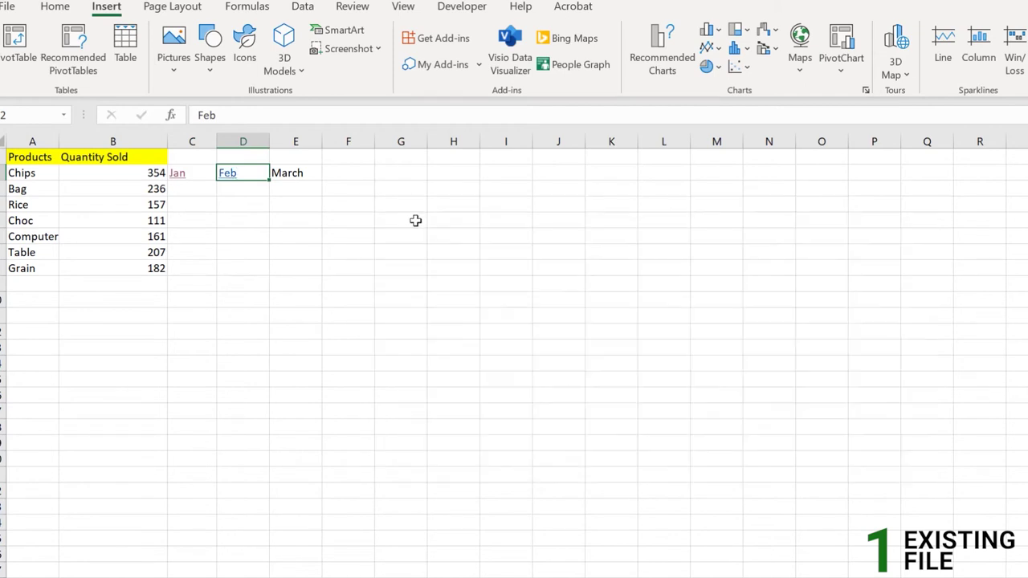
Hyperlink the March label in E2 to March.xlsx
{"action": "left_click", "coordinate": [309, 174]}
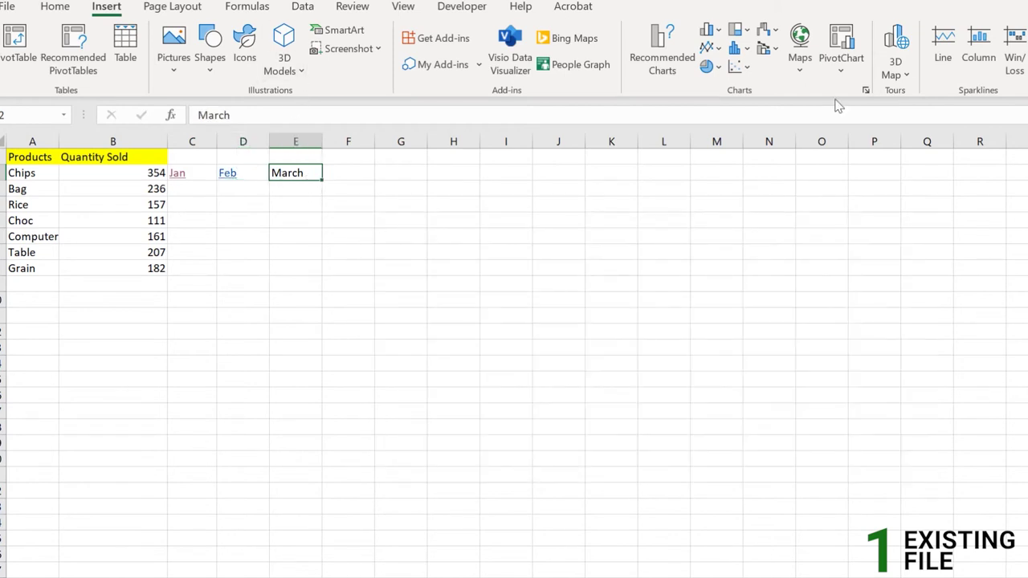
{"action": "key", "text": "ctrl+k"}
{"action": "left_click", "coordinate": [544, 313]}
{"action": "left_click", "coordinate": [805, 457]}
{"action": "left_click", "coordinate": [242, 252]}
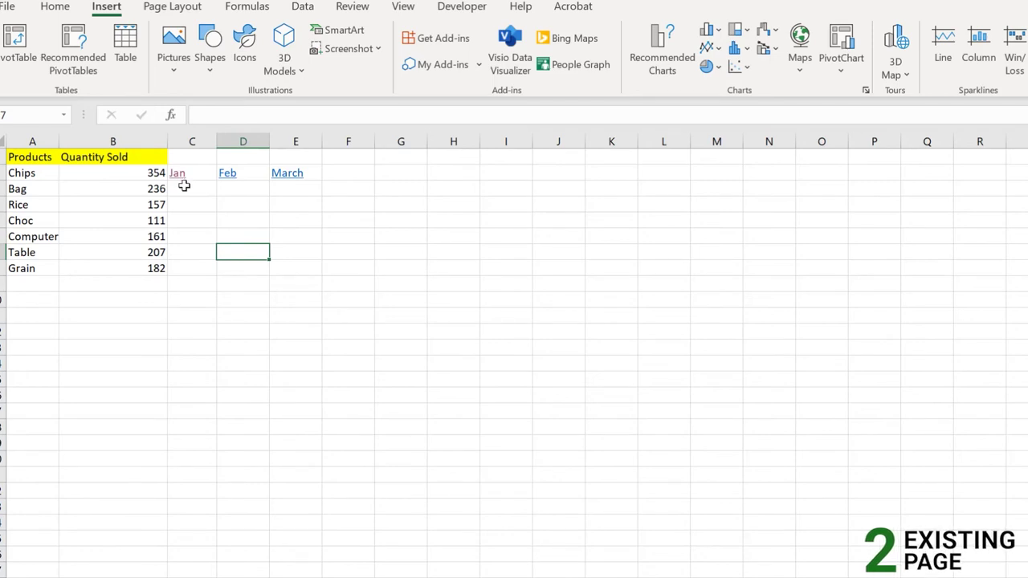
{"action": "left_click", "coordinate": [196, 175]}
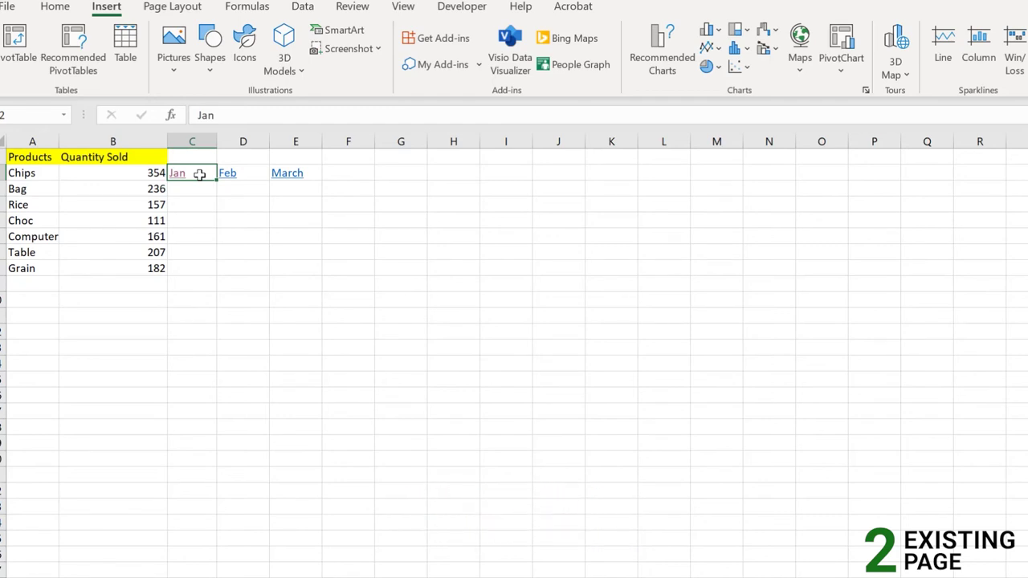
{"action": "left_click", "coordinate": [204, 220]}
{"action": "left_click", "coordinate": [203, 173]}
Change the Jan link's address to exceltutorial.net and test it, dismissing the cannot-open warning
{"action": "key", "text": "ctrl+k"}
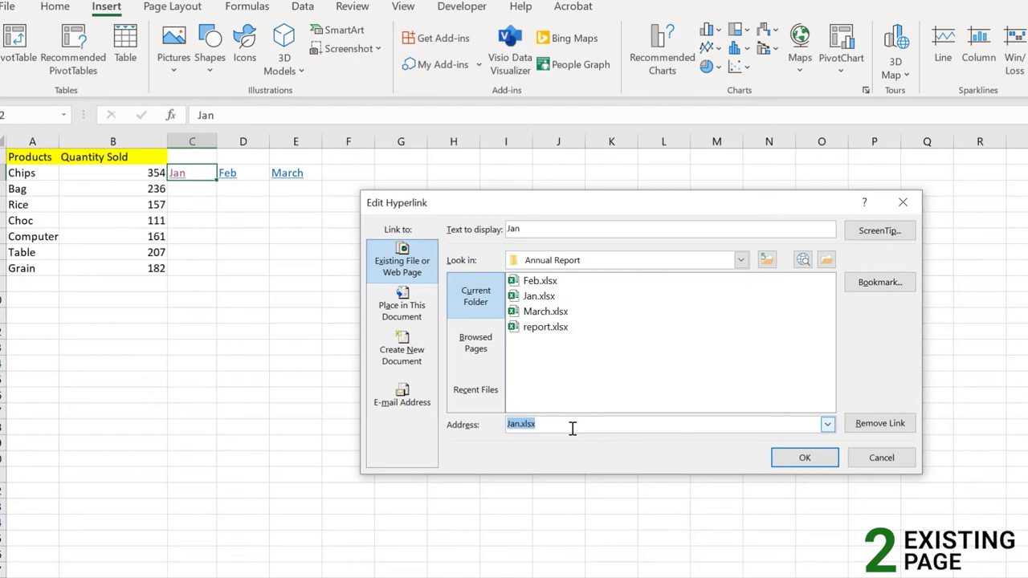
{"action": "type", "text": "exceltutorial.net"}
{"action": "key", "text": "Return"}
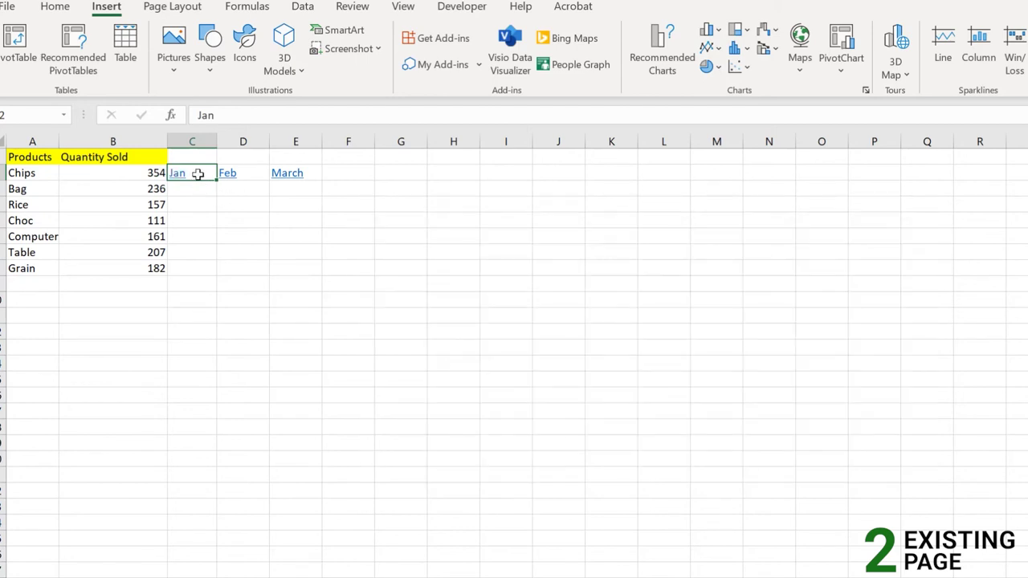
{"action": "mouse_move", "coordinate": [180, 184]}
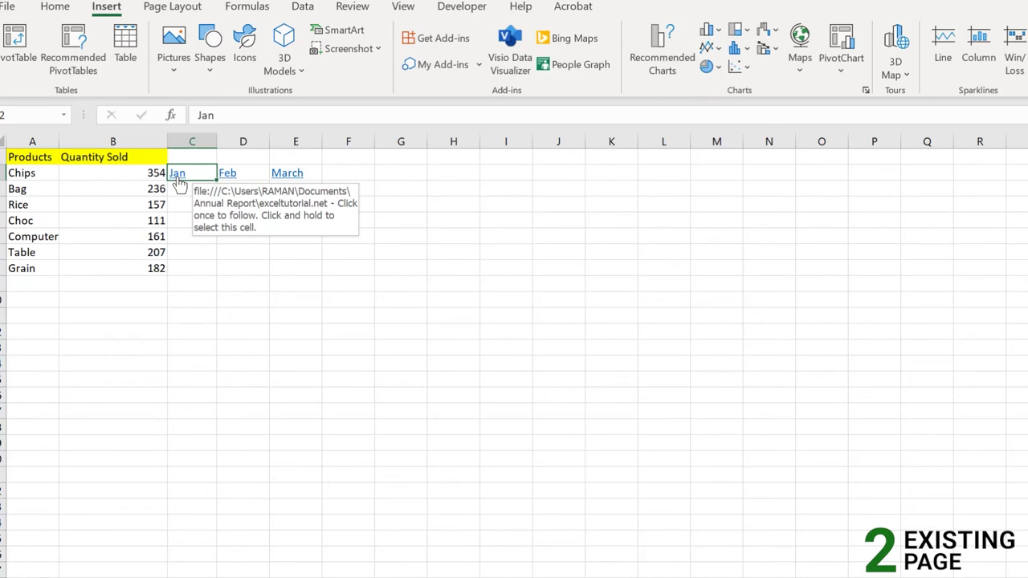
{"action": "left_click", "coordinate": [180, 185]}
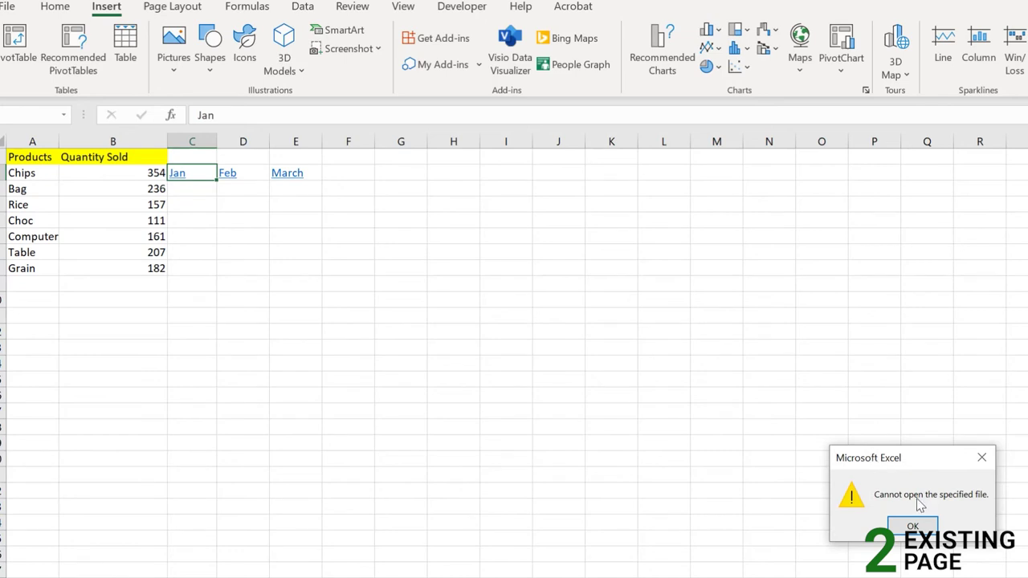
{"action": "left_click", "coordinate": [924, 528]}
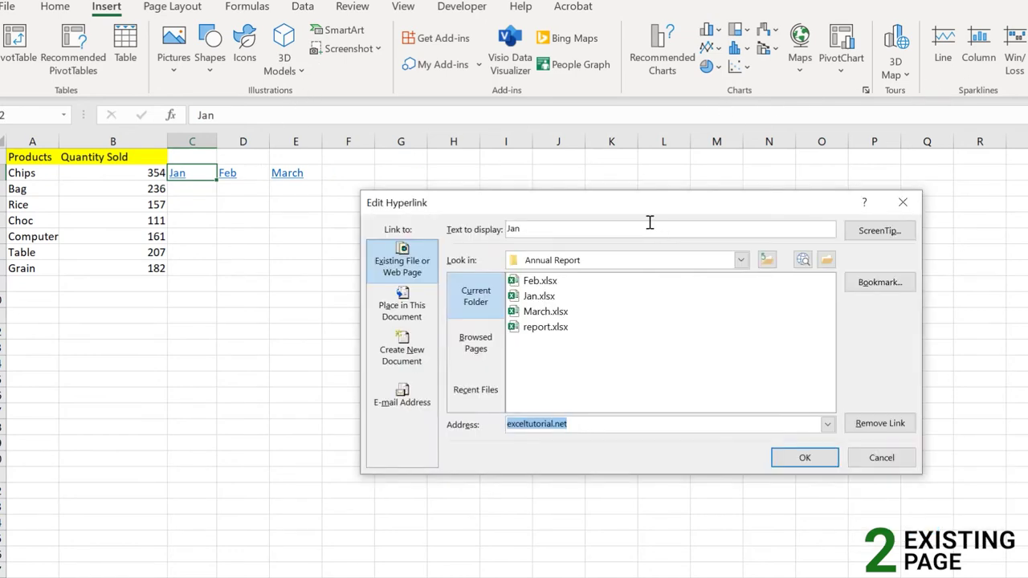
{"action": "key", "text": "ctrl+k"}
{"action": "left_click", "coordinate": [508, 424]}
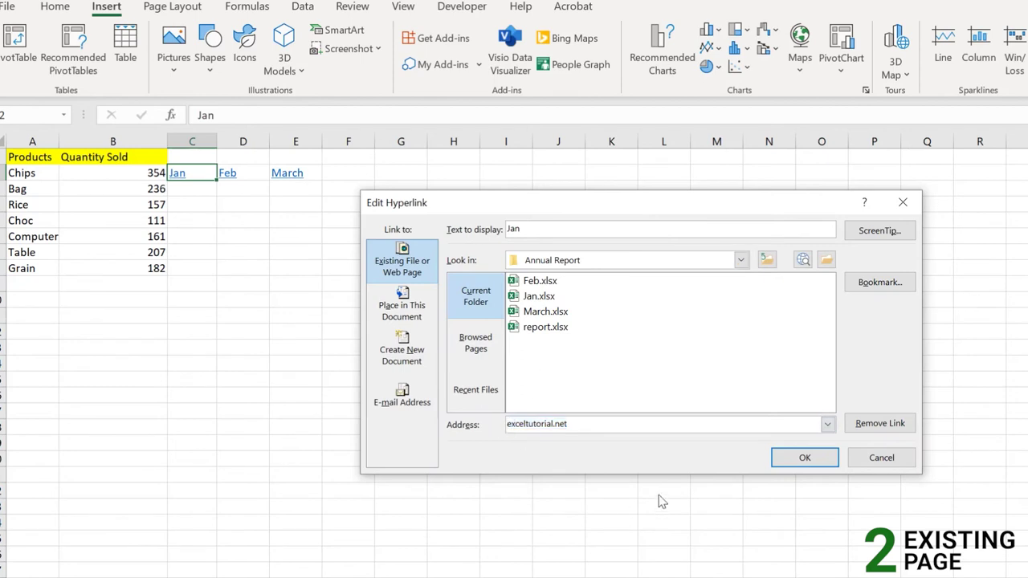
{"action": "type", "text": "https"}
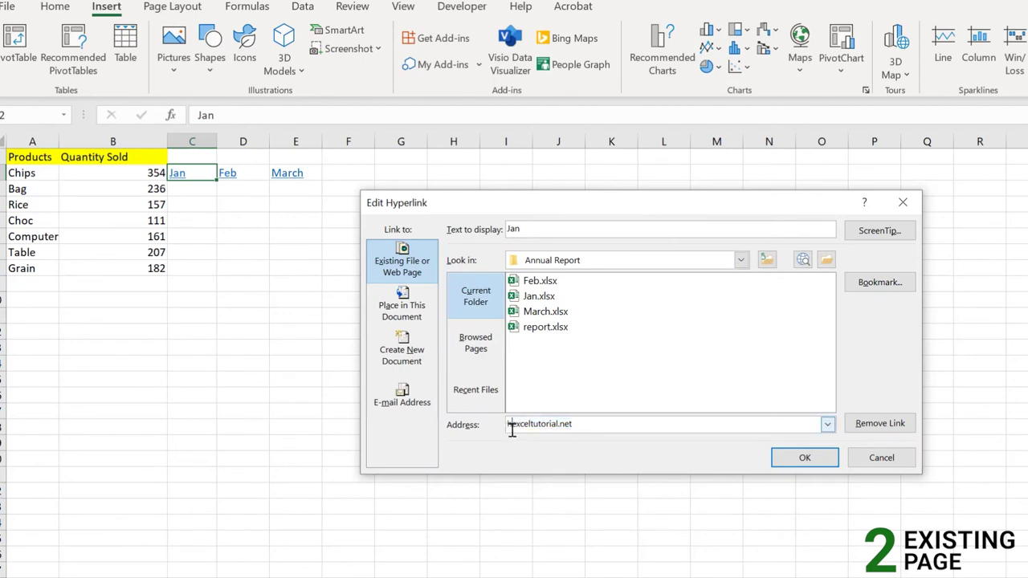
{"action": "type", "text": "://"}
{"action": "key", "text": "shift+End"}
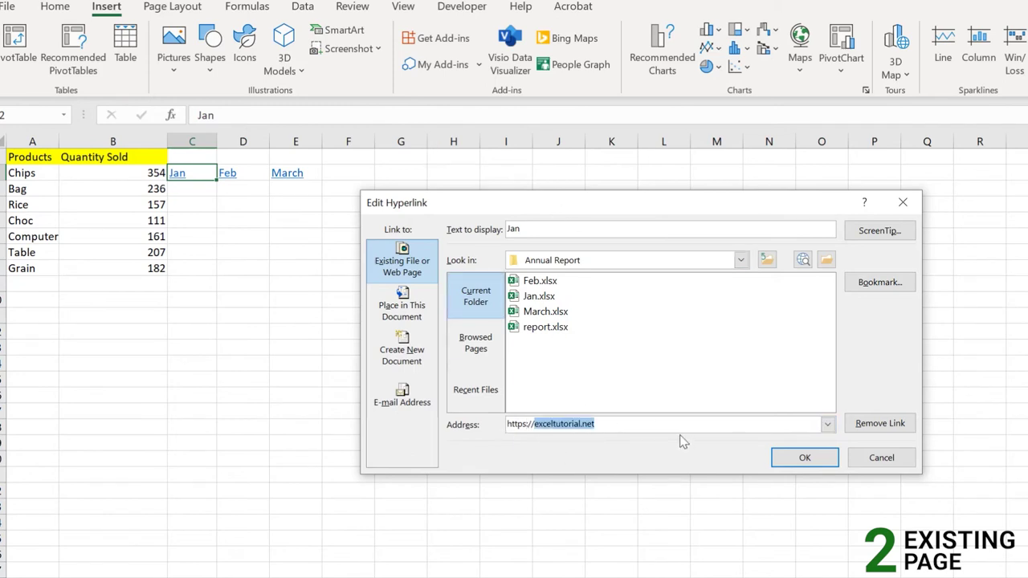
{"action": "left_click", "coordinate": [806, 459]}
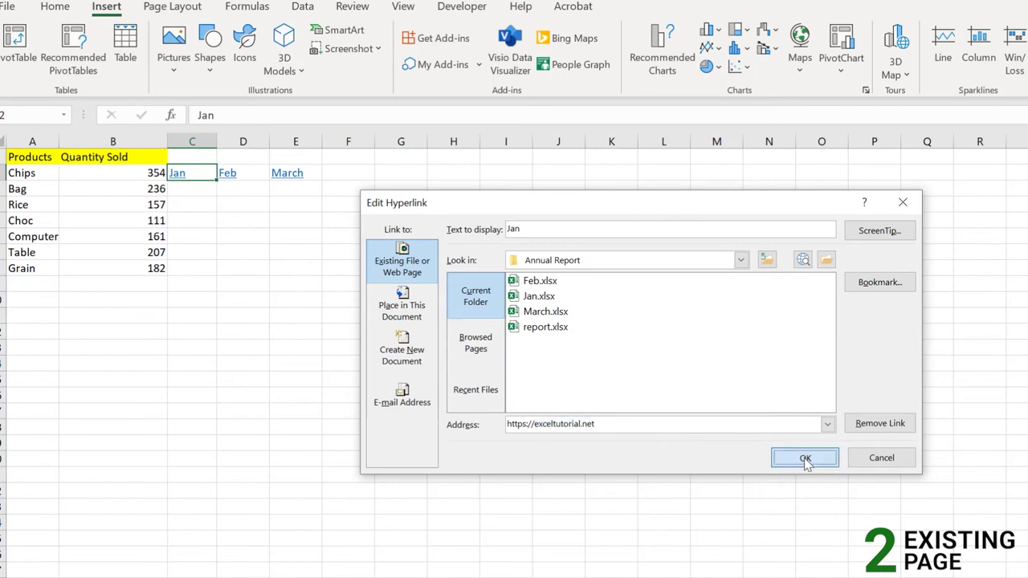
Follow the Jan link to view the website, then close the browser
{"action": "left_click", "coordinate": [184, 186]}
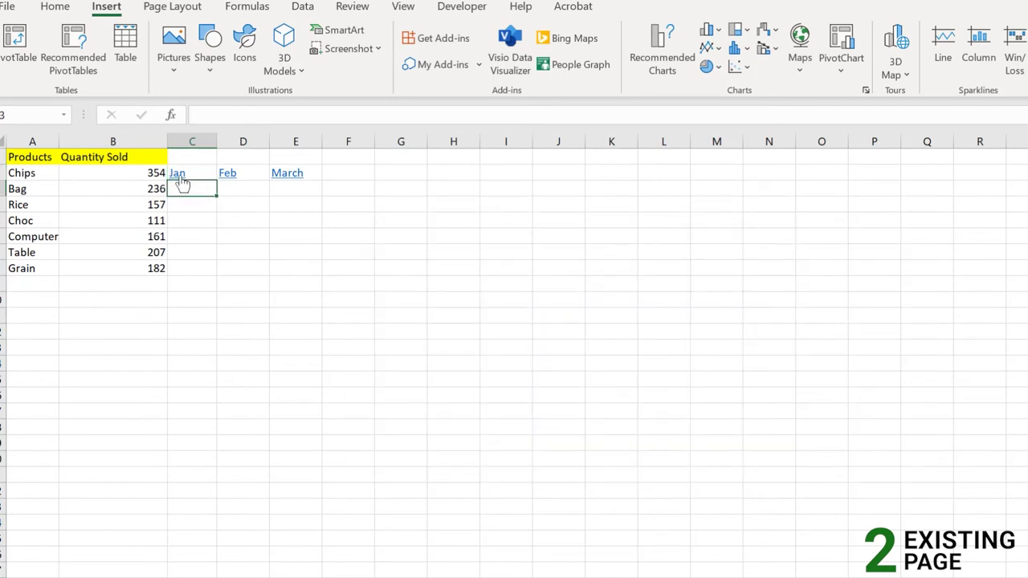
{"action": "left_click", "coordinate": [180, 178]}
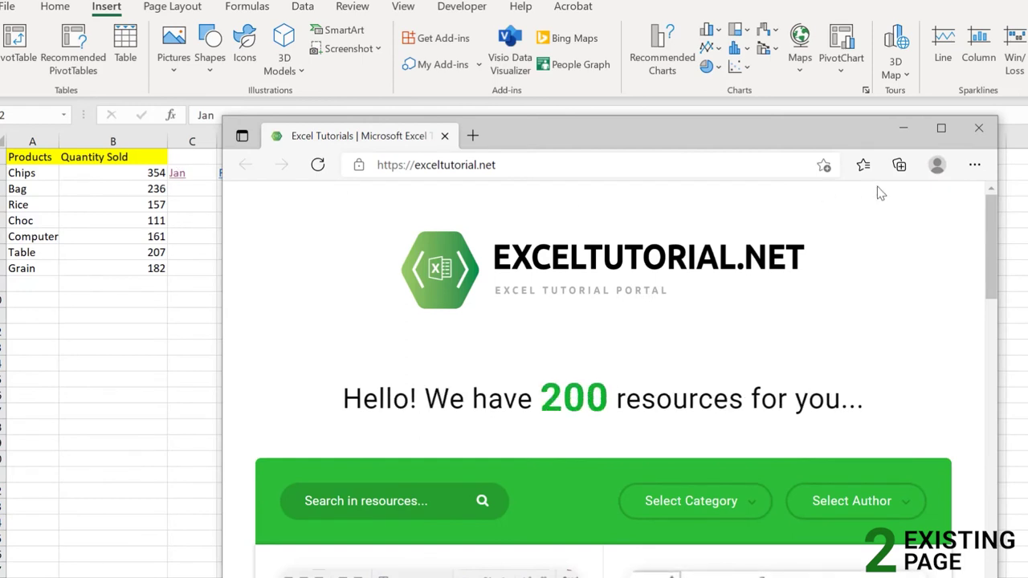
{"action": "left_click", "coordinate": [982, 131]}
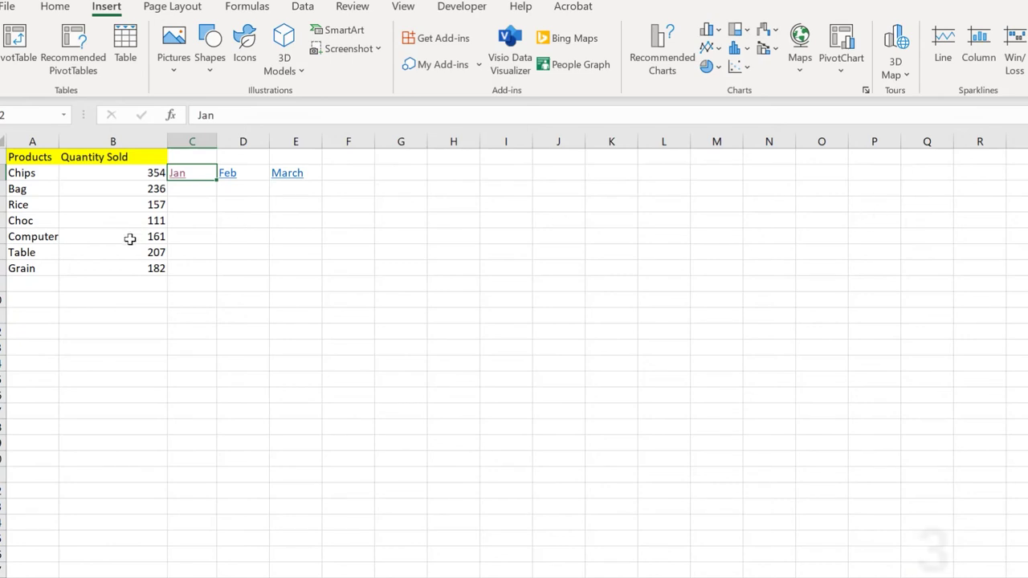
{"action": "left_click", "coordinate": [203, 205]}
Select Chips in cell F2 and launch Insert > Link for it
{"action": "left_click", "coordinate": [201, 173]}
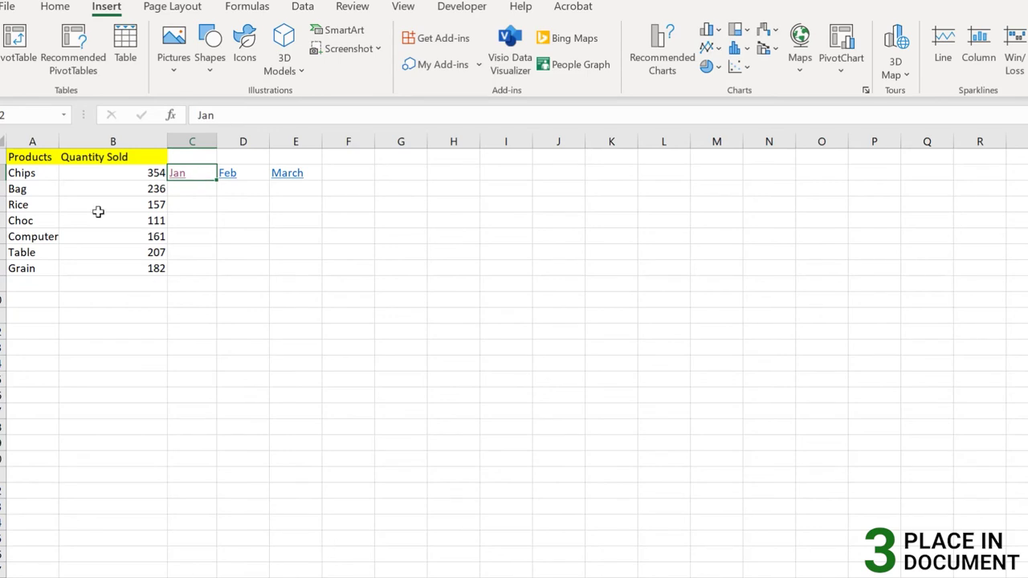
{"action": "left_click", "coordinate": [6, 6]}
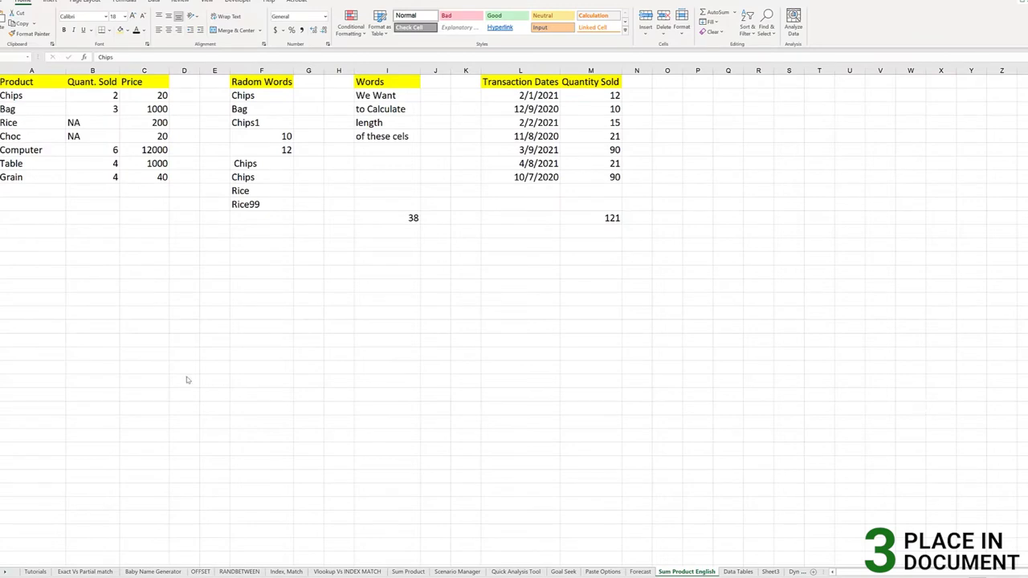
{"action": "left_click", "coordinate": [263, 96]}
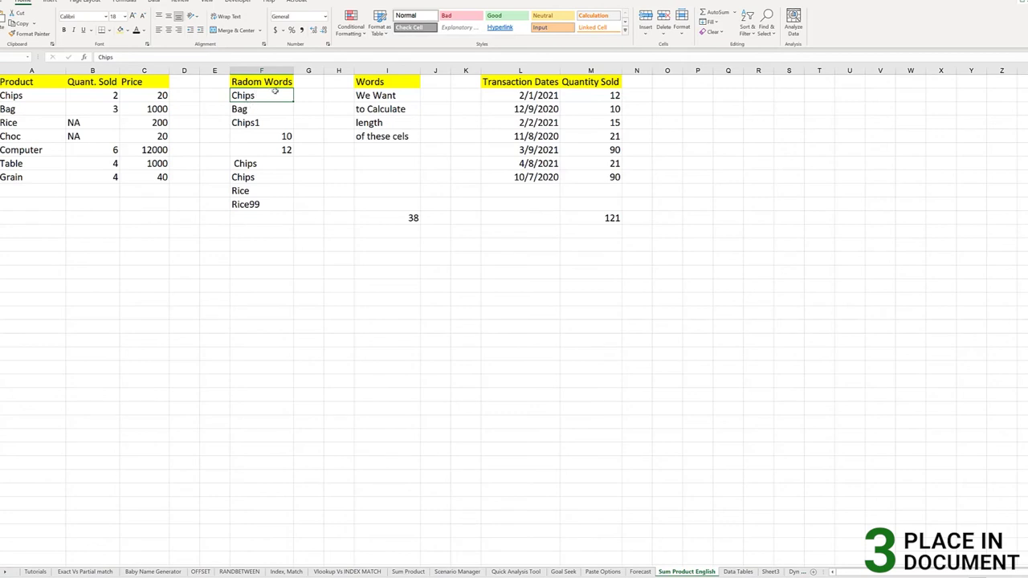
{"action": "left_click", "coordinate": [37, 101]}
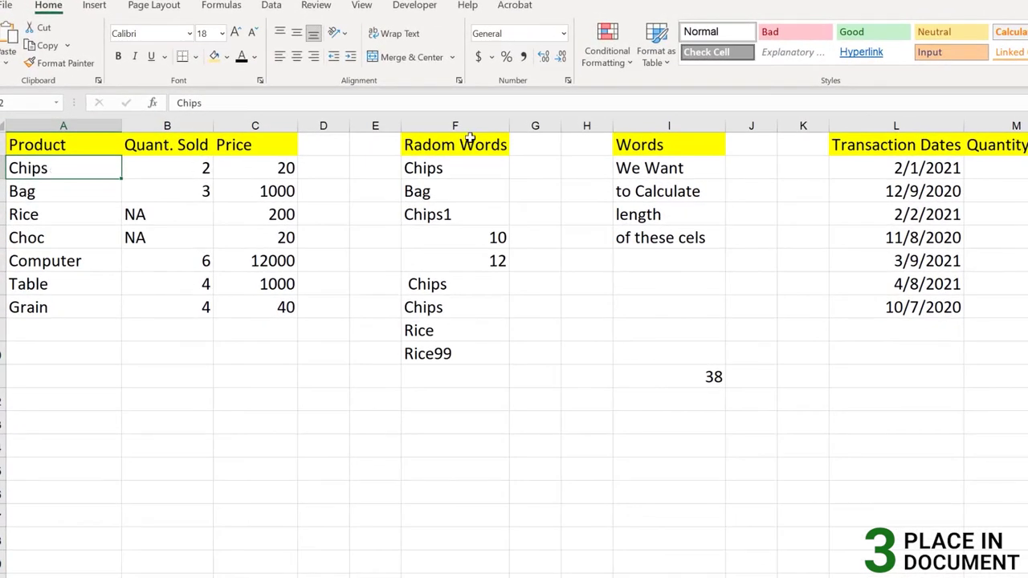
{"action": "left_click", "coordinate": [442, 170]}
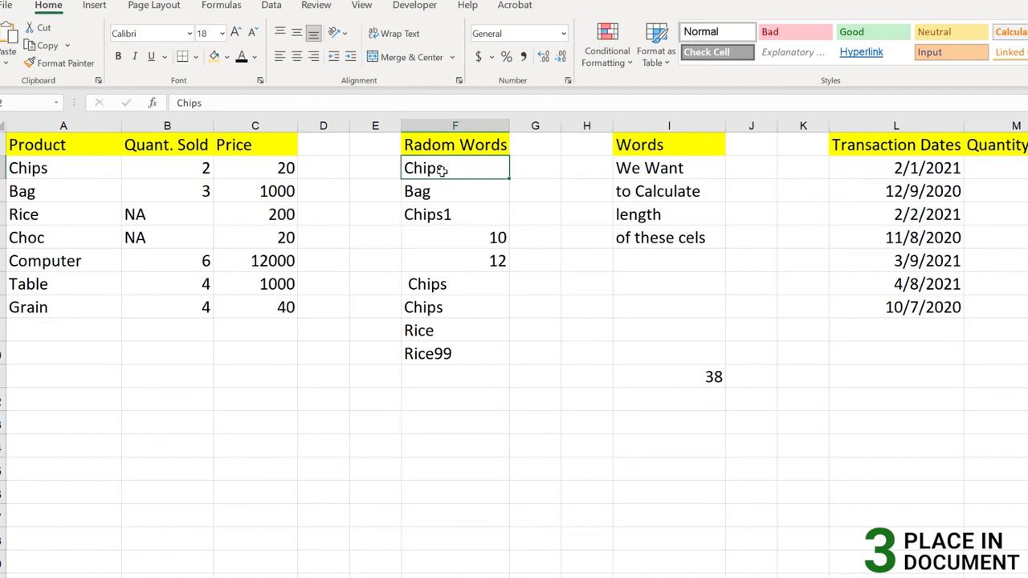
{"action": "left_click", "coordinate": [95, 7]}
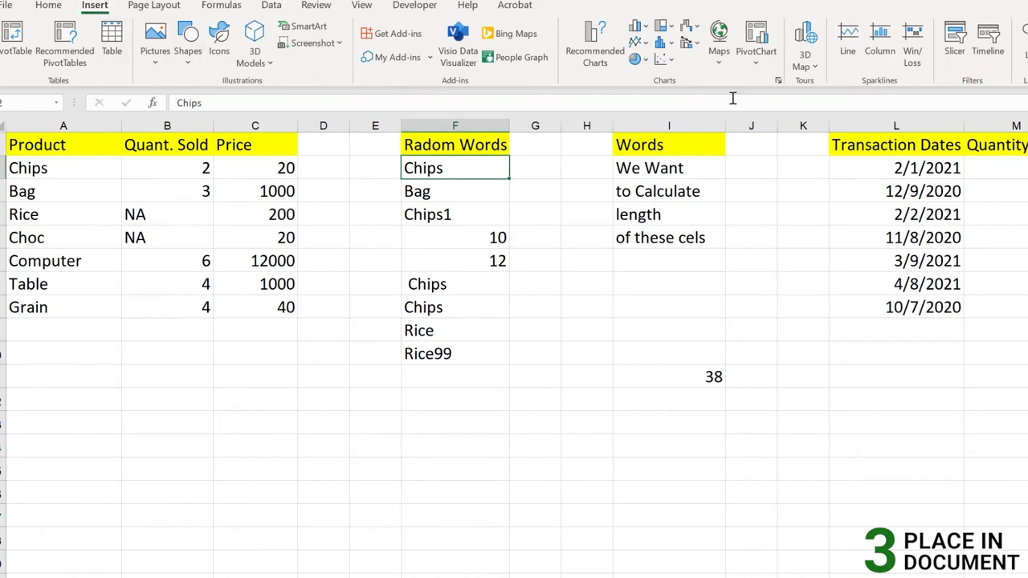
{"action": "left_click", "coordinate": [1022, 32]}
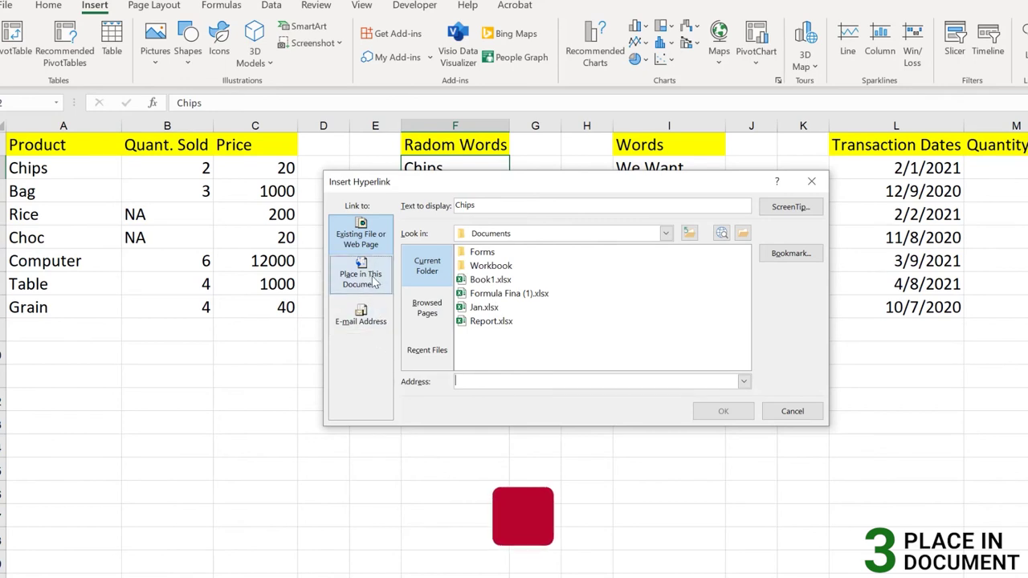
Via Place in This Document, link Chips to 'Sum Product English' cell A2, then test the link
{"action": "left_click", "coordinate": [381, 289]}
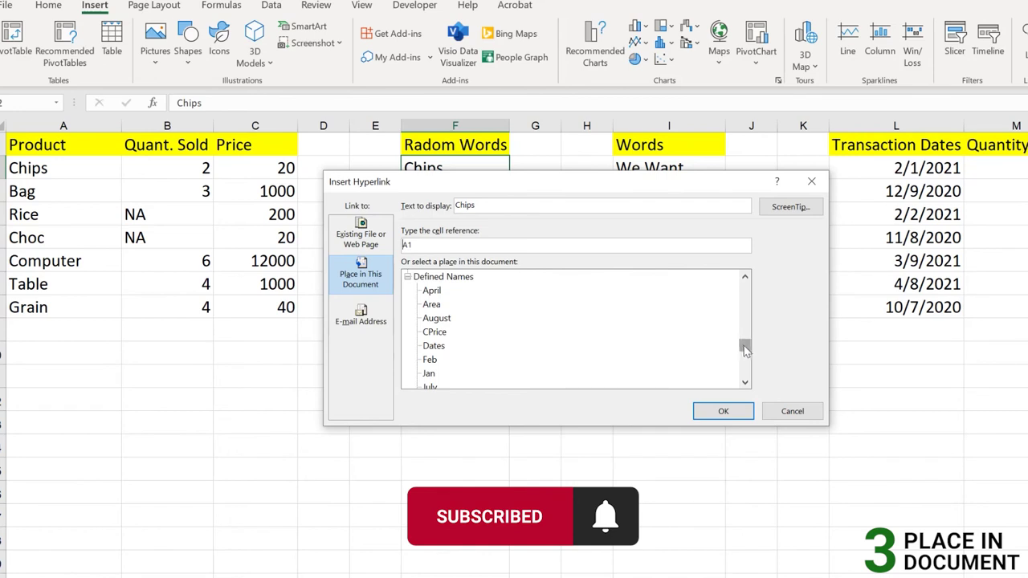
{"action": "scroll", "coordinate": [471, 363], "scroll_direction": "down", "scroll_amount": 4}
{"action": "scroll", "coordinate": [472, 369], "scroll_direction": "up", "scroll_amount": 10}
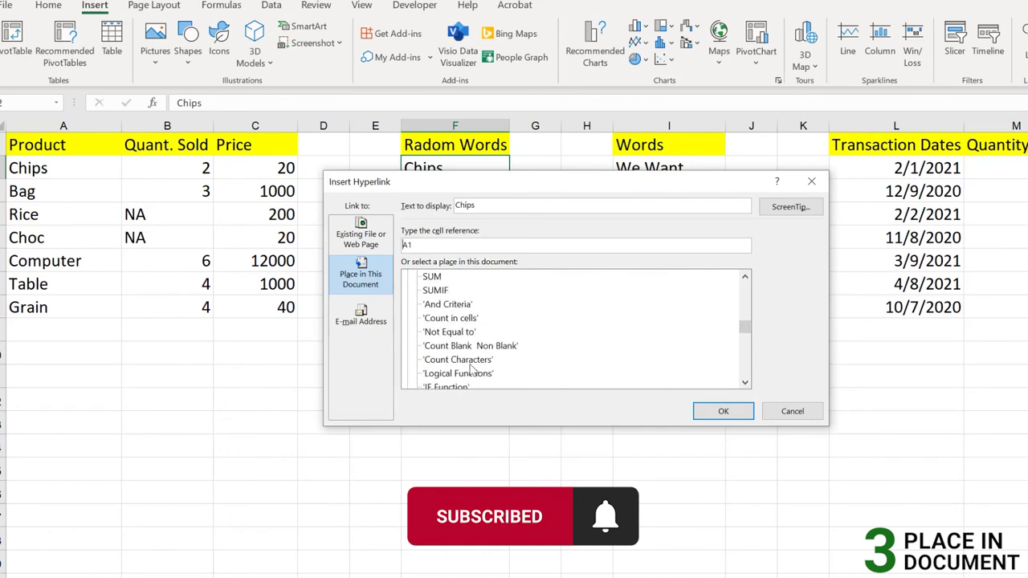
{"action": "scroll", "coordinate": [469, 329], "scroll_direction": "up", "scroll_amount": 1}
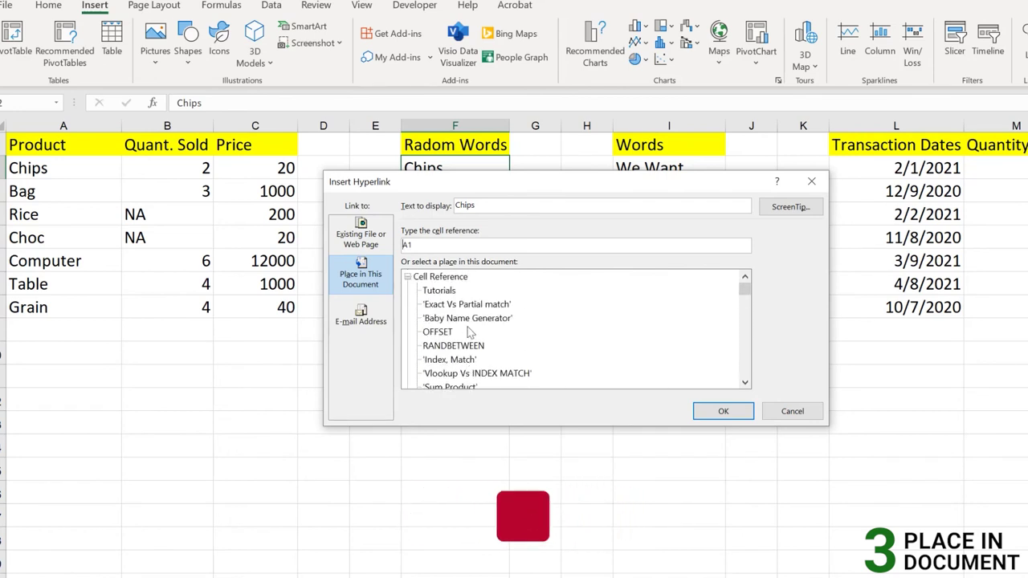
{"action": "scroll", "coordinate": [471, 338], "scroll_direction": "down", "scroll_amount": 5}
{"action": "scroll", "coordinate": [472, 343], "scroll_direction": "down", "scroll_amount": 1}
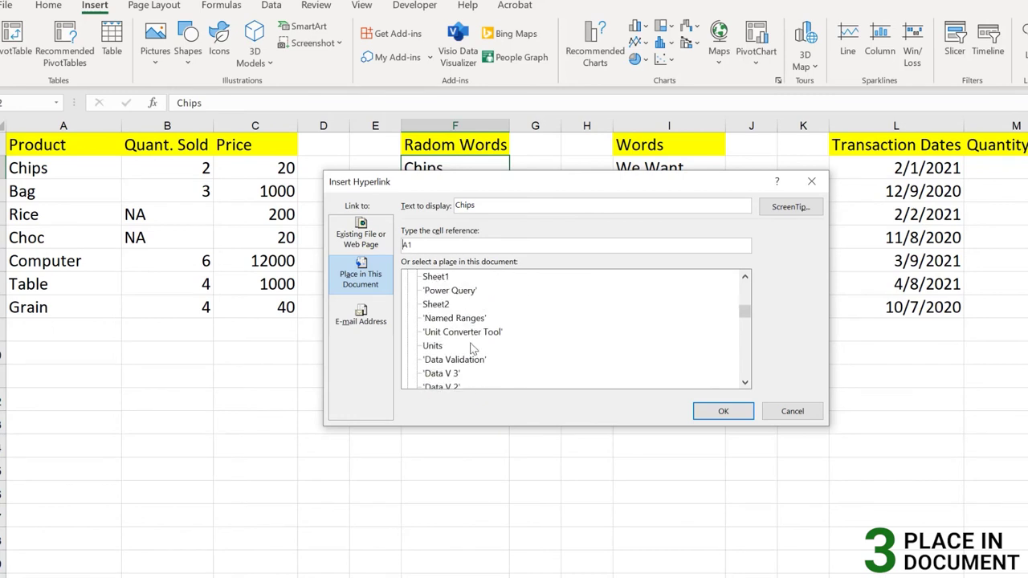
{"action": "scroll", "coordinate": [470, 341], "scroll_direction": "up", "scroll_amount": 7}
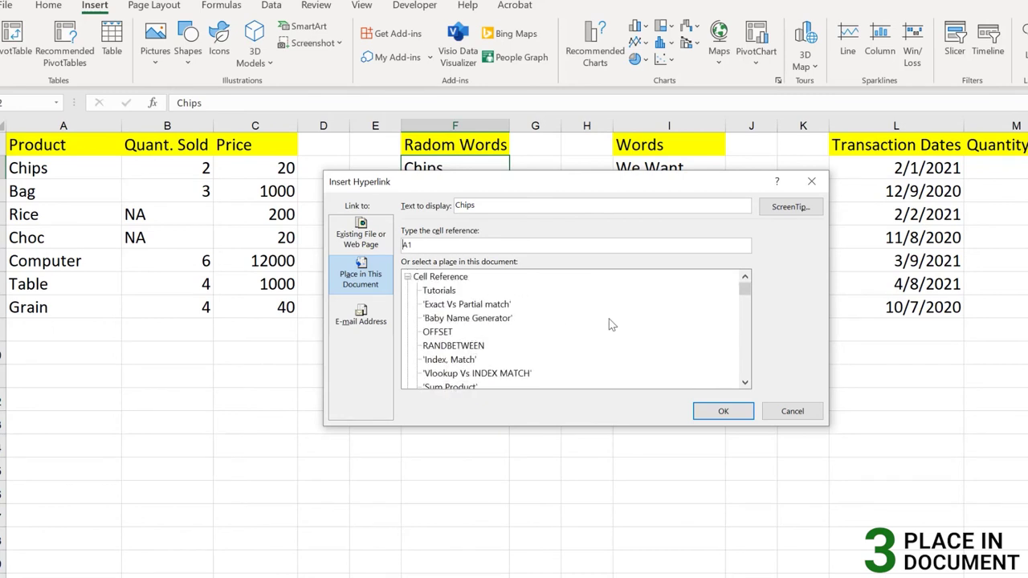
{"action": "left_click_drag", "start_coordinate": [744, 298], "coordinate": [745, 311]}
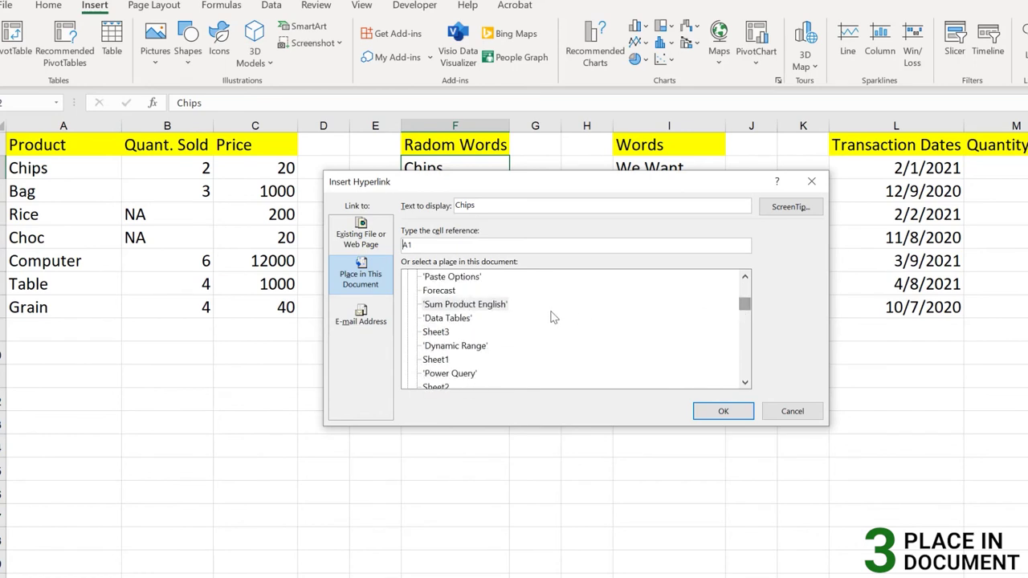
{"action": "left_click", "coordinate": [483, 310]}
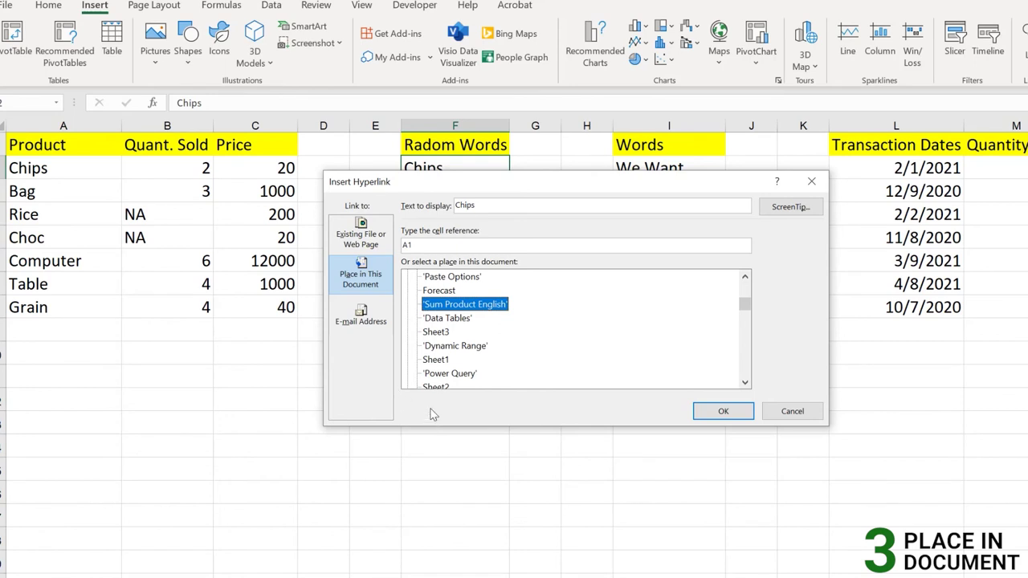
{"action": "double_click", "coordinate": [428, 246]}
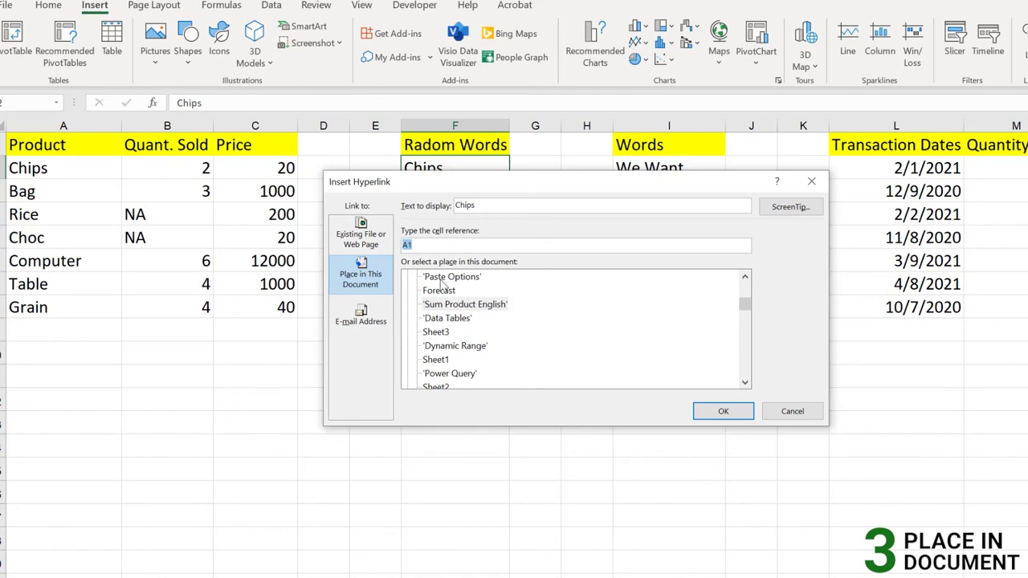
{"action": "type", "text": "A2"}
{"action": "left_click", "coordinate": [725, 412]}
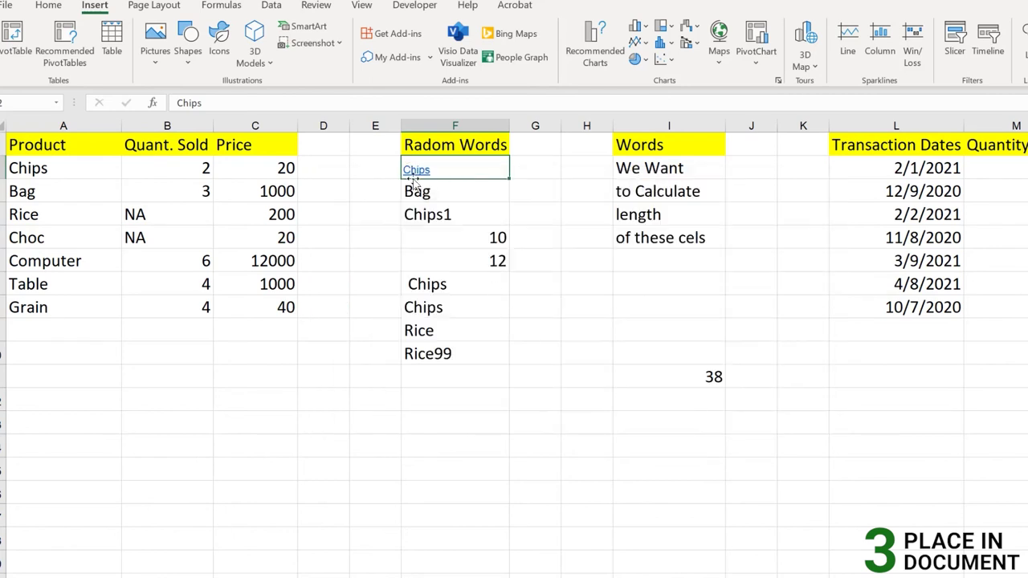
{"action": "left_click", "coordinate": [413, 176]}
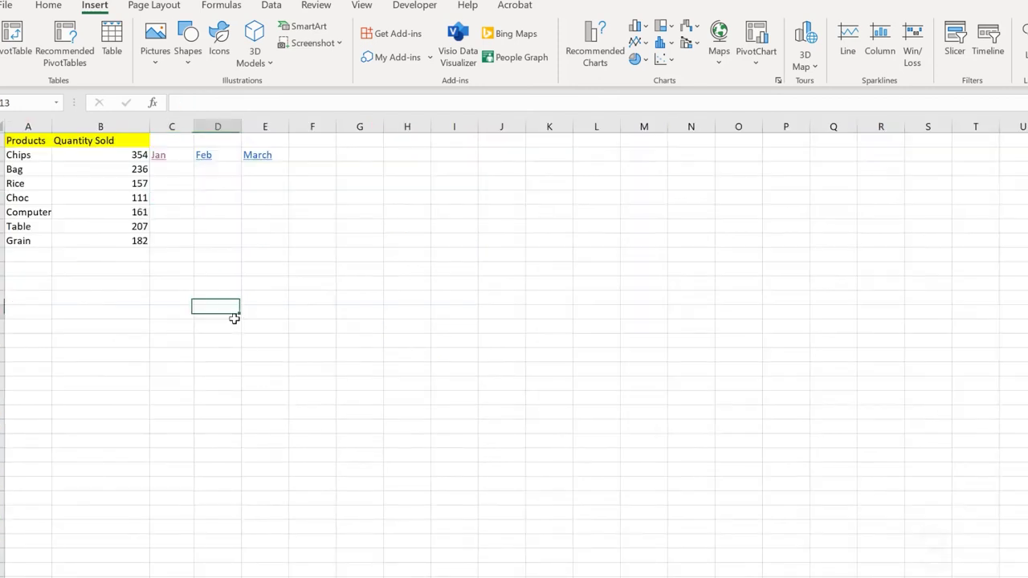
Enter 'Contact Us' in G2, widen column G to fit, and start a hyperlink for it
{"action": "left_click", "coordinate": [363, 159]}
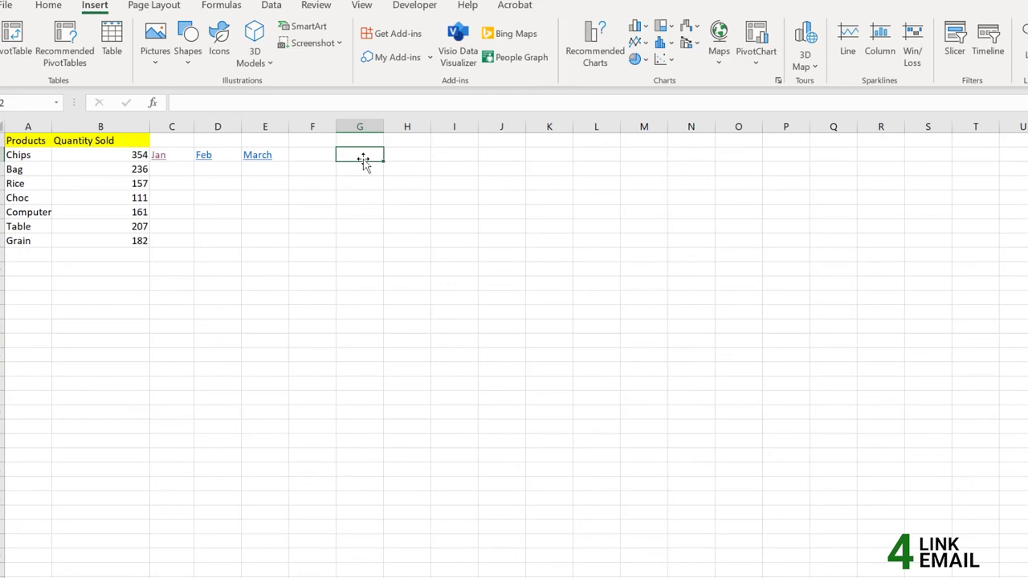
{"action": "type", "text": "Conta"}
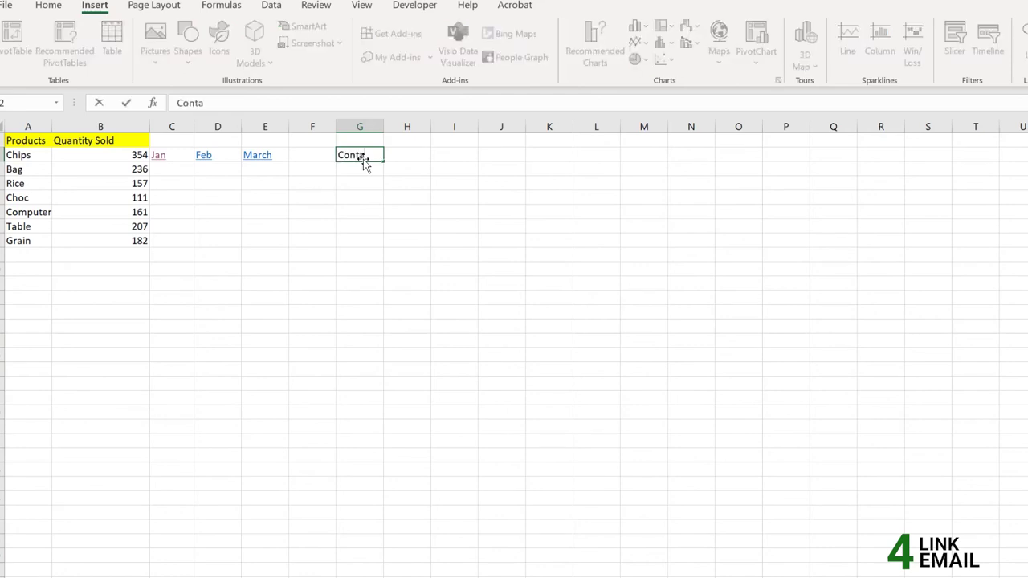
{"action": "type", "text": "ct Us"}
{"action": "key", "text": "Return"}
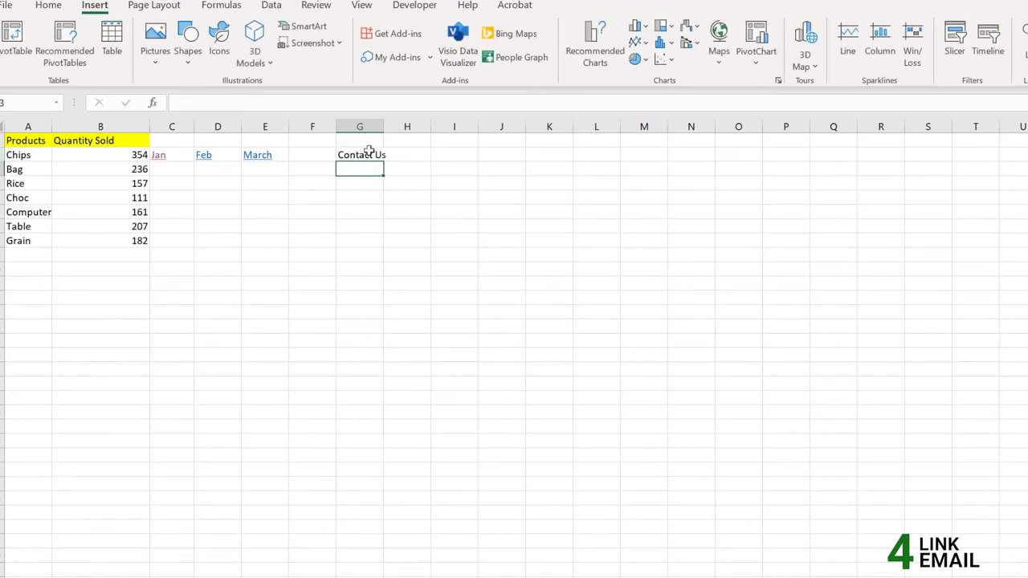
{"action": "left_click_drag", "start_coordinate": [381, 126], "coordinate": [403, 128]}
{"action": "left_click", "coordinate": [375, 154]}
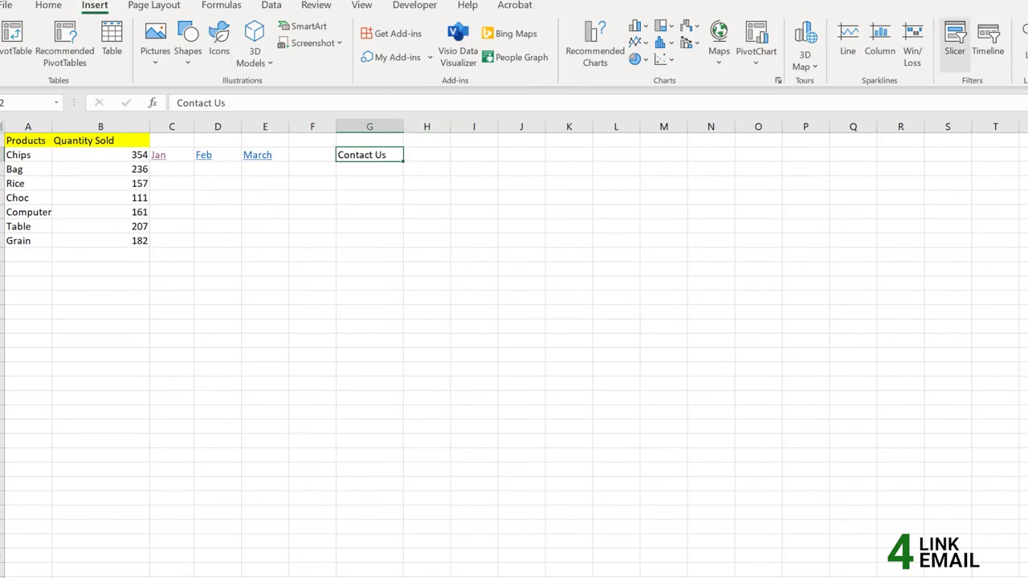
{"action": "left_click", "coordinate": [1023, 33]}
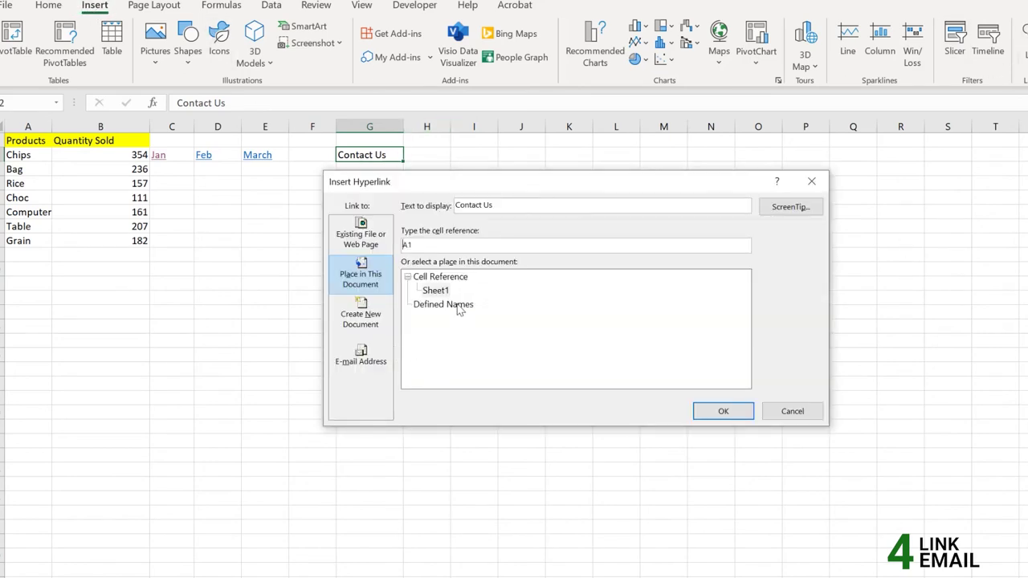
Make Contact Us an e-mail link to the admin address with subject 'Regarding Your Report'
{"action": "left_click", "coordinate": [384, 350]}
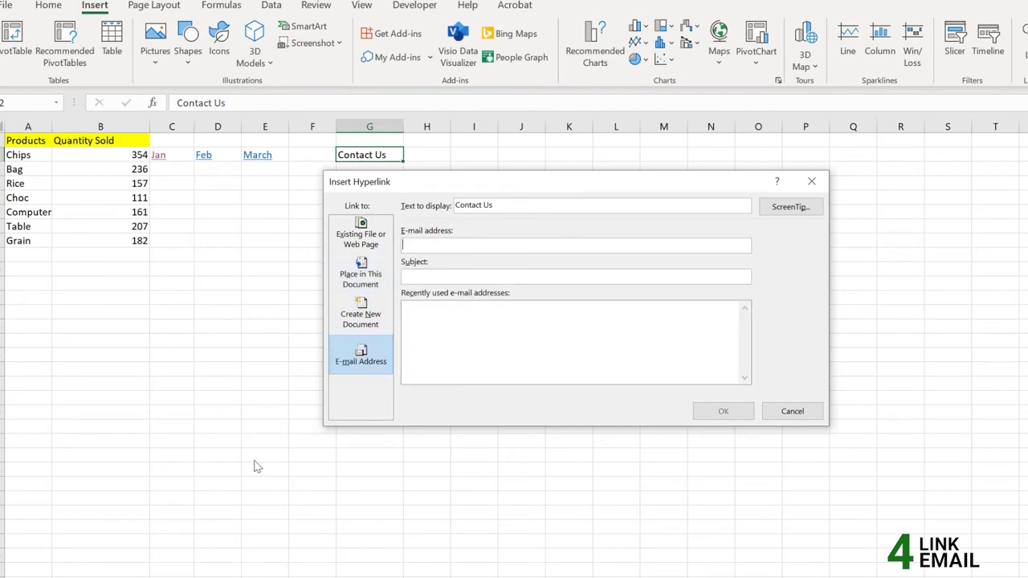
{"action": "left_click", "coordinate": [506, 244]}
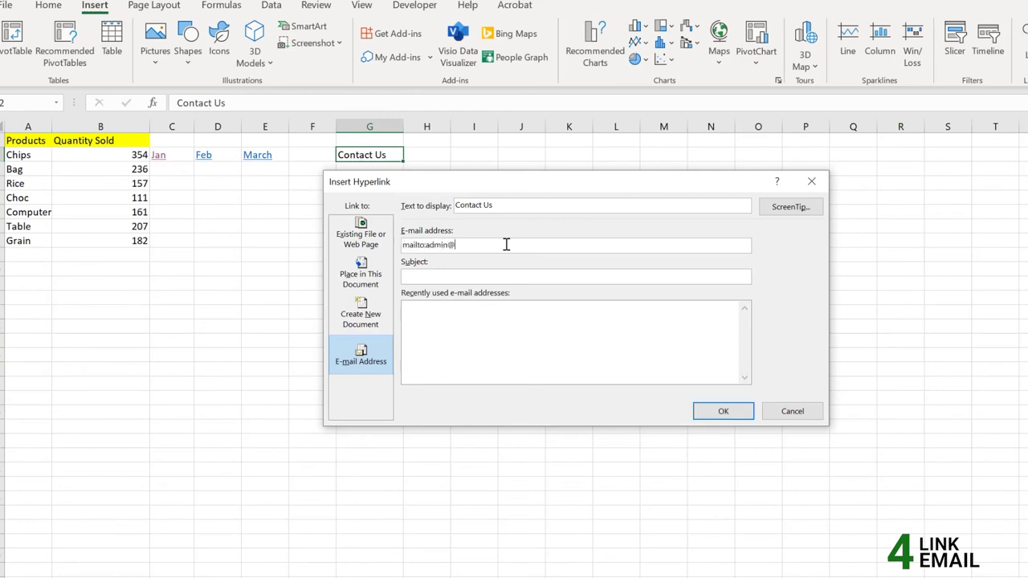
{"action": "type", "text": "Regarding Your"}
{"action": "type", "text": " Report"}
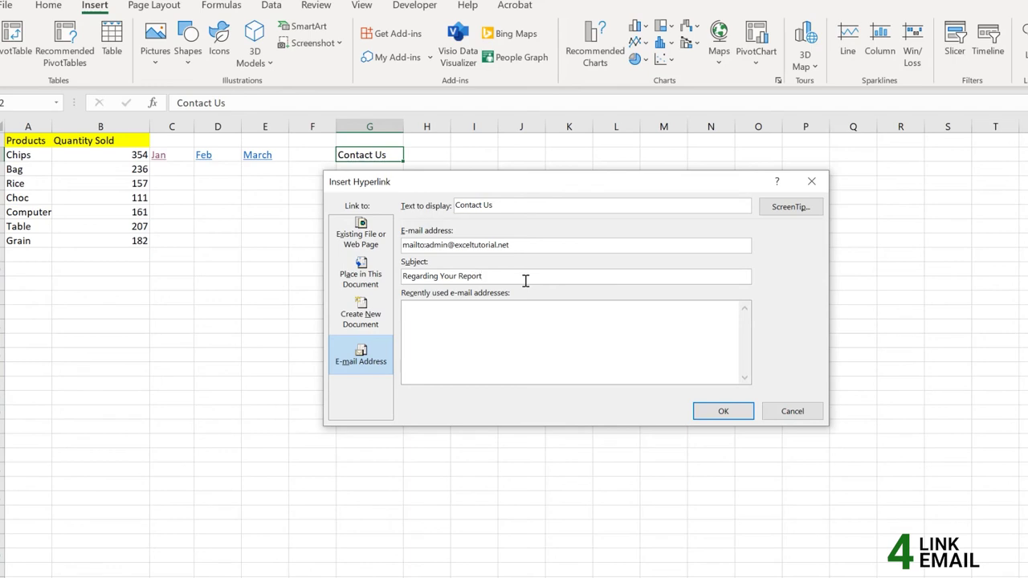
{"action": "left_click", "coordinate": [590, 358]}
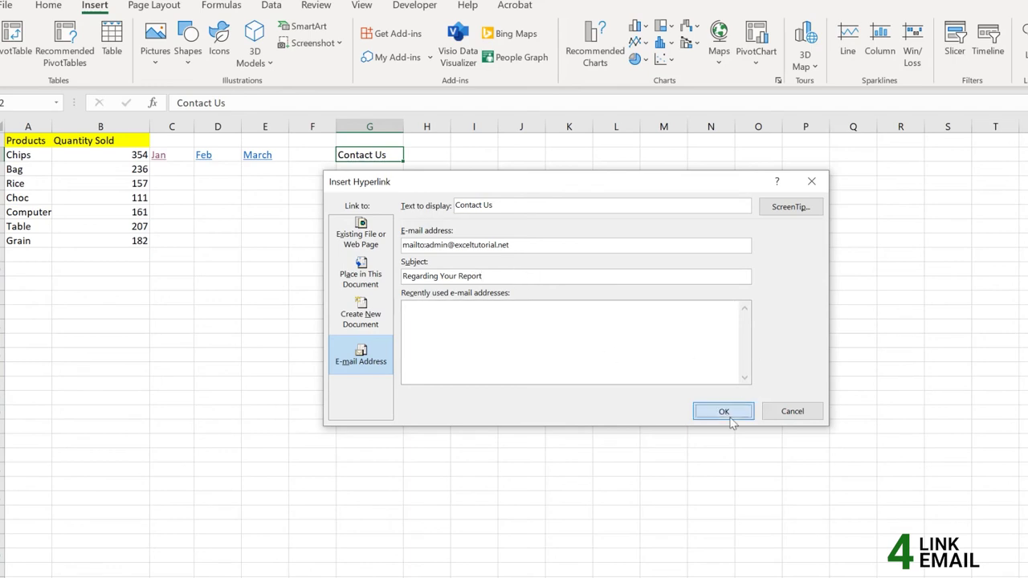
{"action": "left_click", "coordinate": [721, 411]}
Follow the Contact Us link to start a new message in Mail
{"action": "left_click", "coordinate": [385, 199]}
{"action": "mouse_move", "coordinate": [380, 164]}
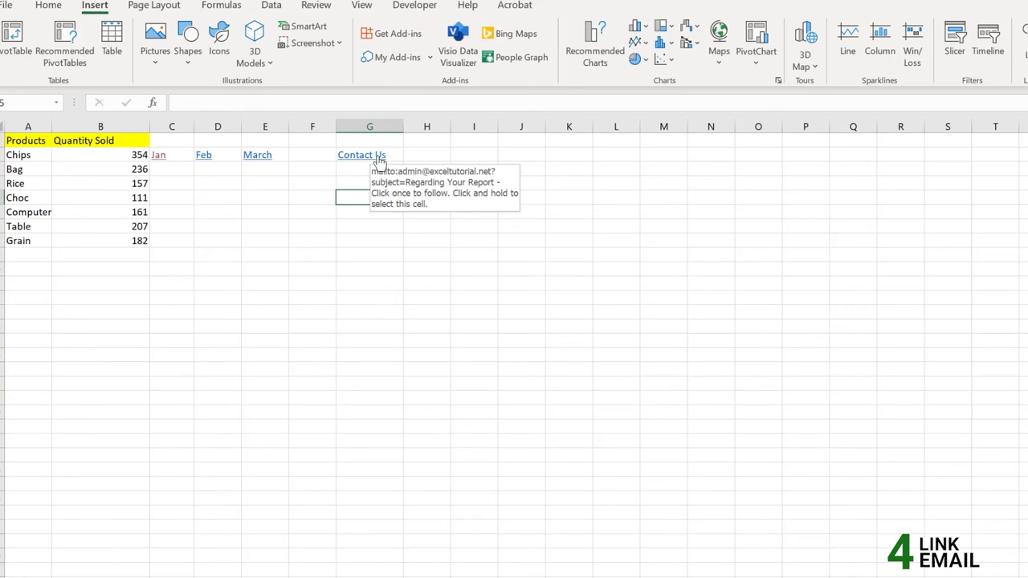
{"action": "left_click", "coordinate": [380, 161]}
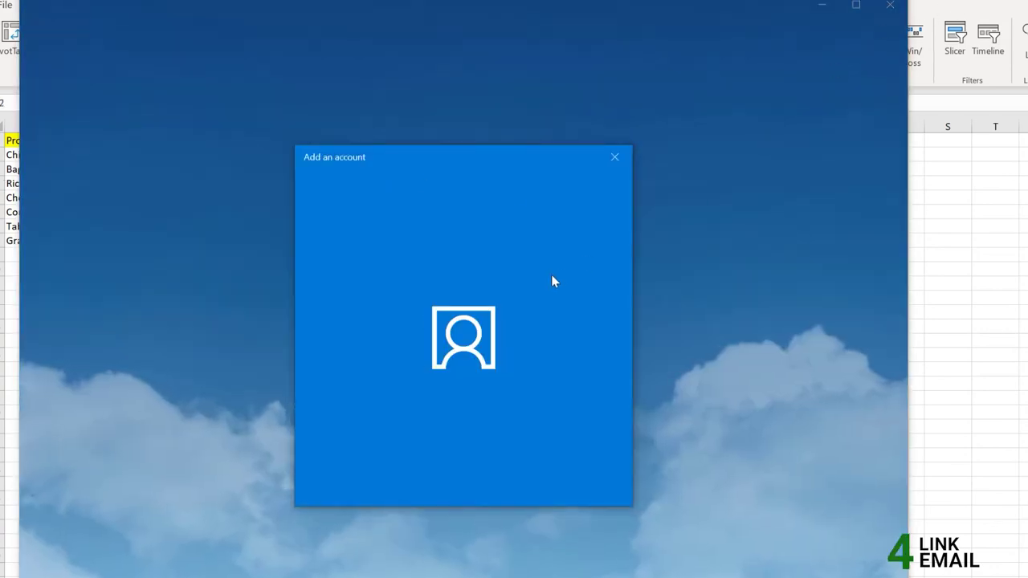
Dismiss the Add an account window and close the Mail app
{"action": "left_click", "coordinate": [620, 165]}
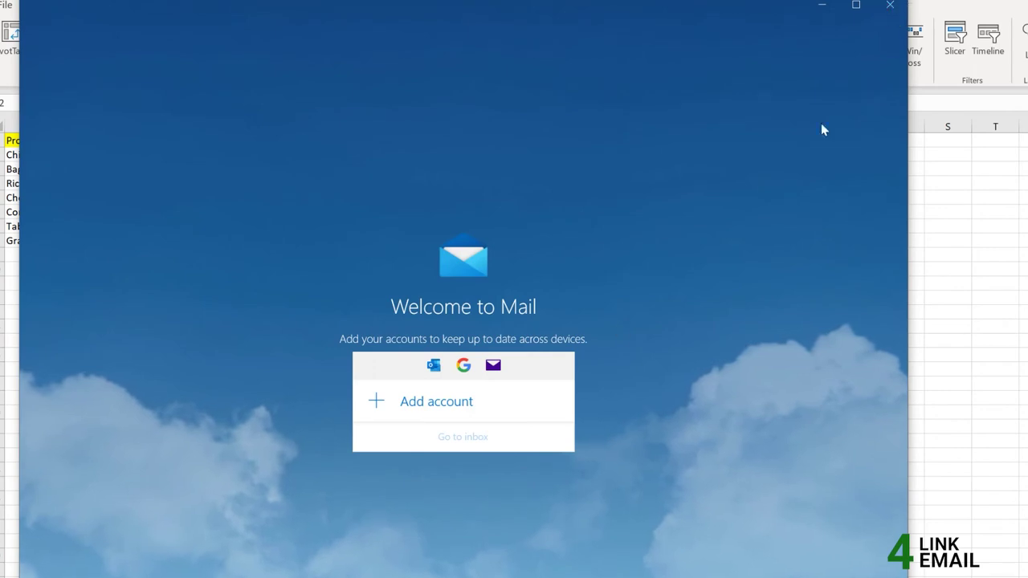
{"action": "left_click", "coordinate": [889, 5]}
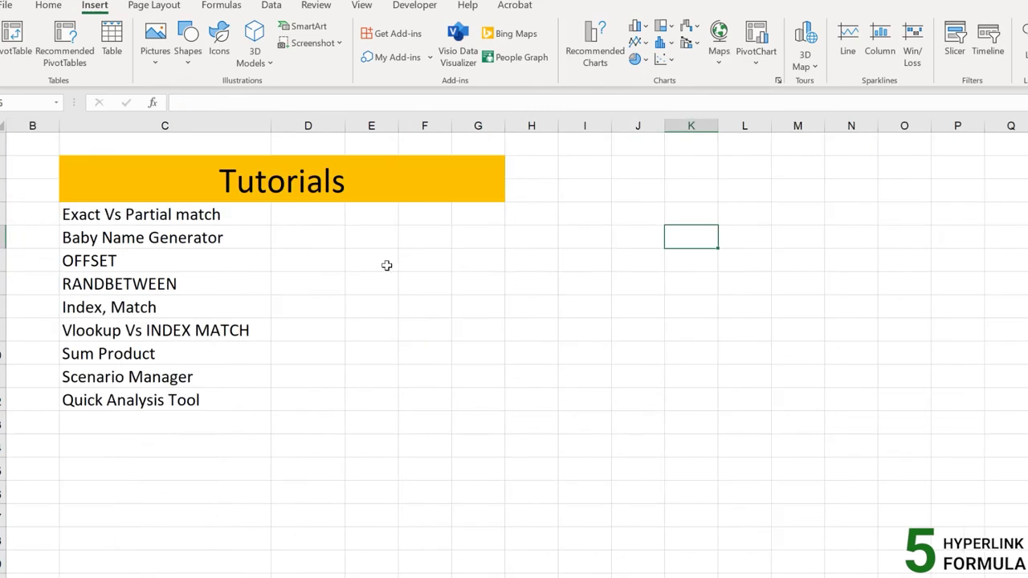
Start a HYPERLINK formula in D4, beside the Exact Vs Partial match entry
{"action": "left_click", "coordinate": [254, 214]}
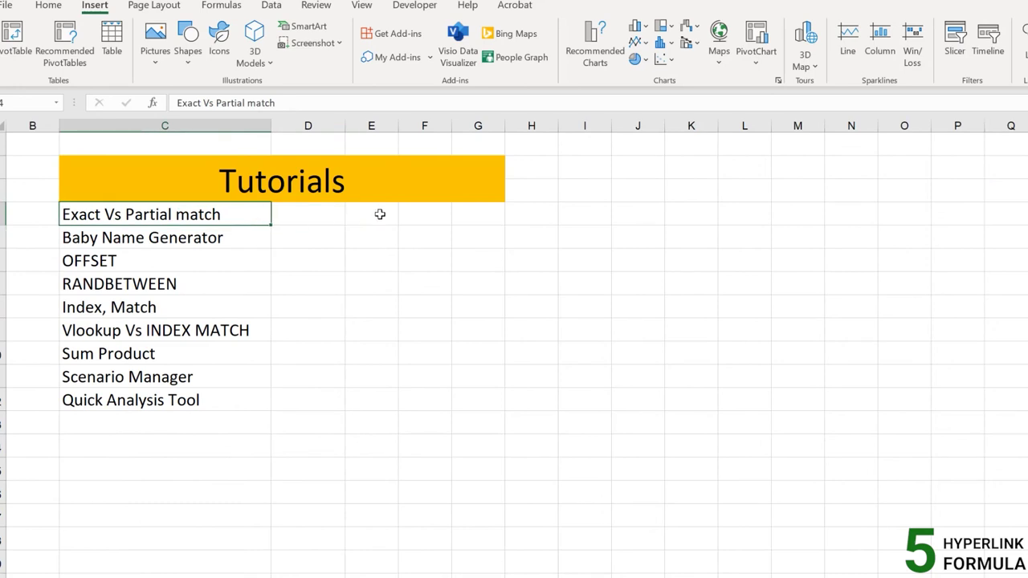
{"action": "left_click", "coordinate": [332, 214]}
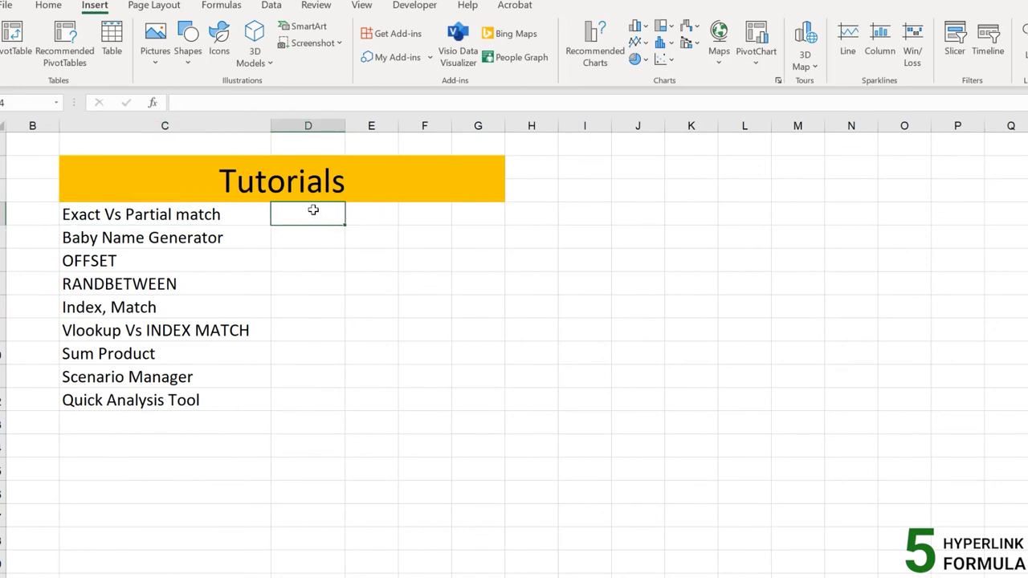
{"action": "left_click_drag", "start_coordinate": [313, 211], "coordinate": [329, 404]}
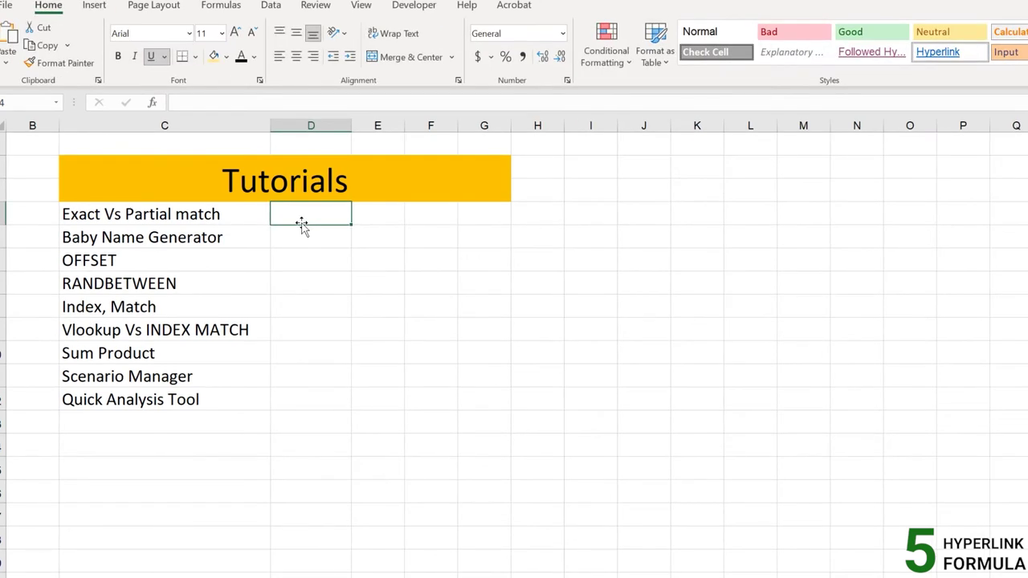
{"action": "left_click", "coordinate": [183, 219]}
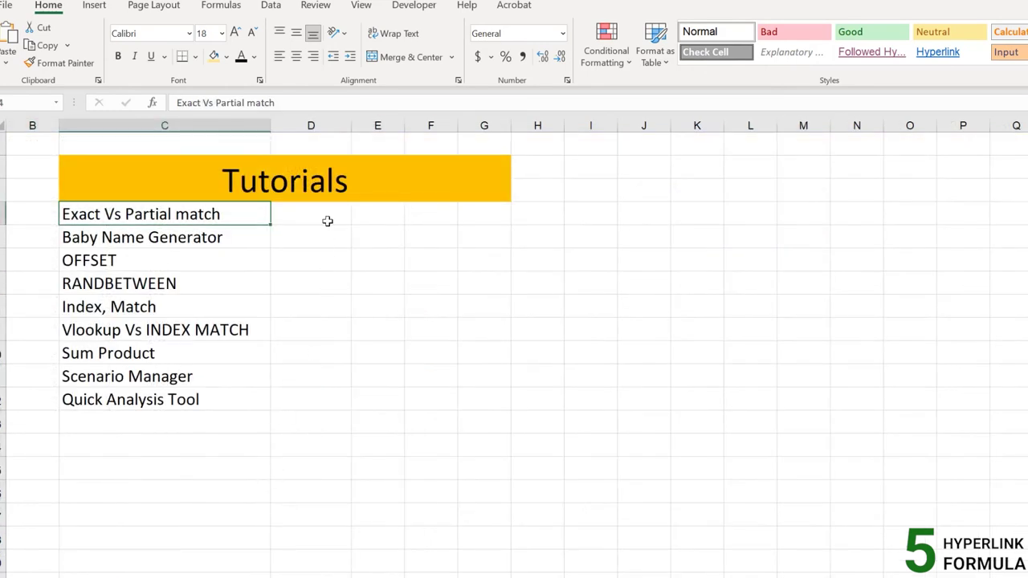
{"action": "left_click", "coordinate": [327, 221]}
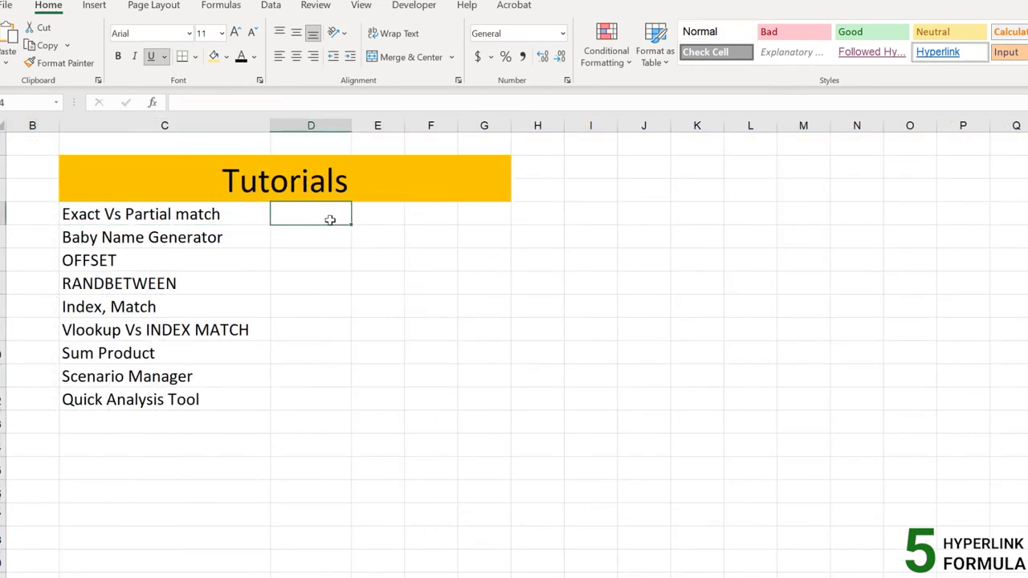
{"action": "double_click", "coordinate": [330, 218]}
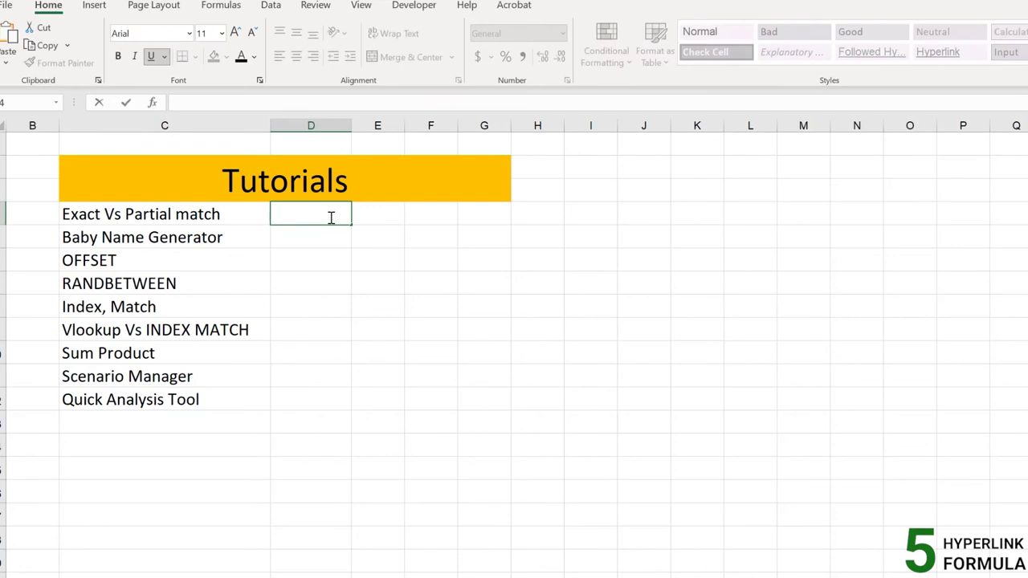
{"action": "type", "text": "=HYP"}
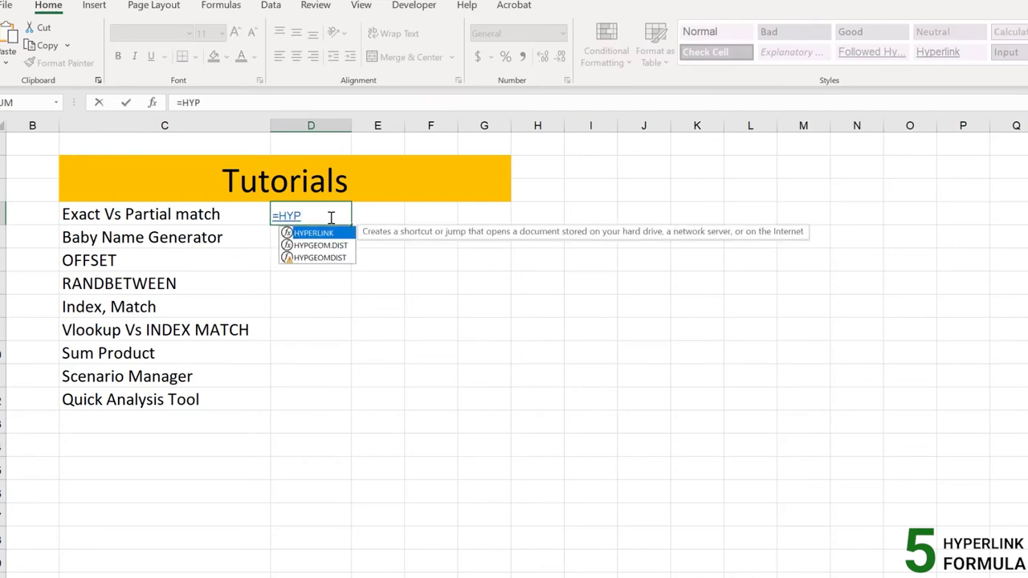
{"action": "key", "text": "Tab"}
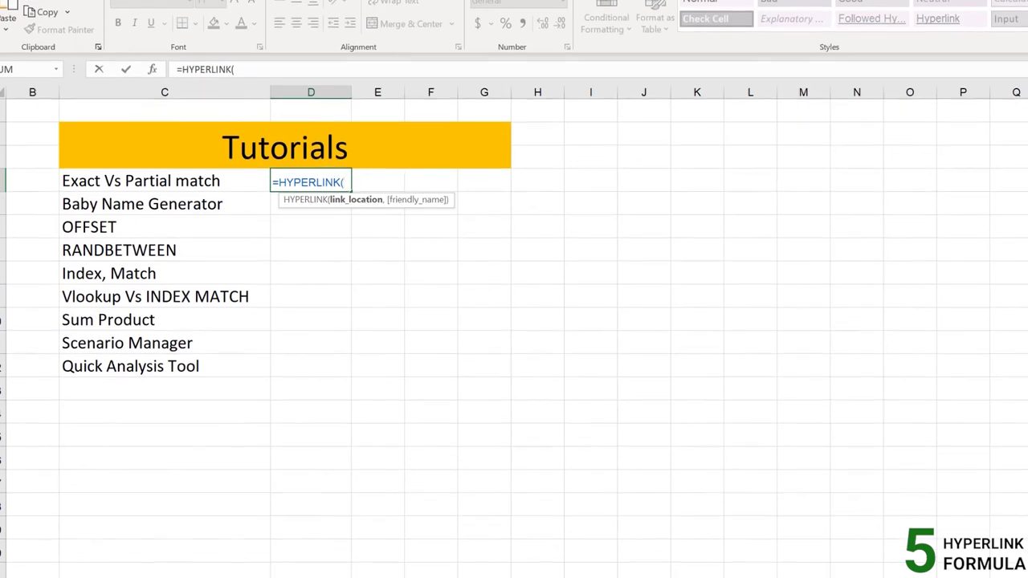
Point the link at A1 of the Exact Vs Partial match sheet, labelled "Click Here"
{"action": "left_click", "coordinate": [155, 567]}
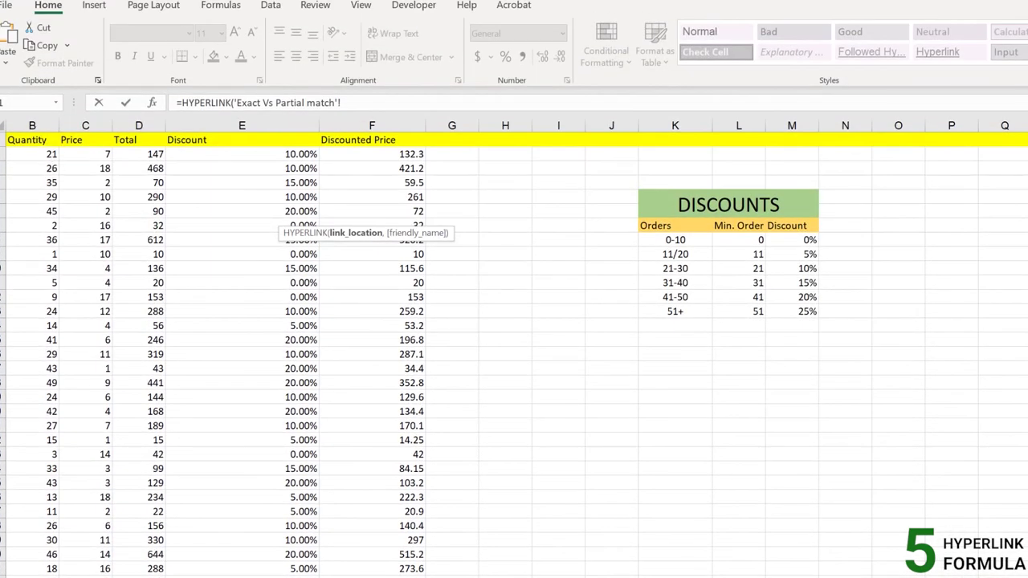
{"action": "scroll", "coordinate": [514, 353], "scroll_direction": "left", "scroll_amount": 1}
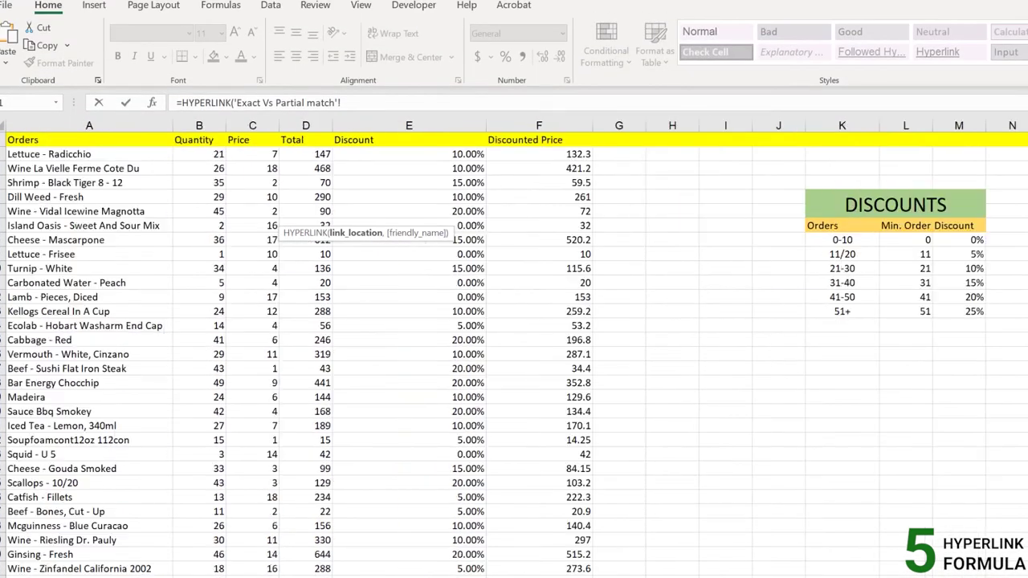
{"action": "left_click", "coordinate": [79, 143]}
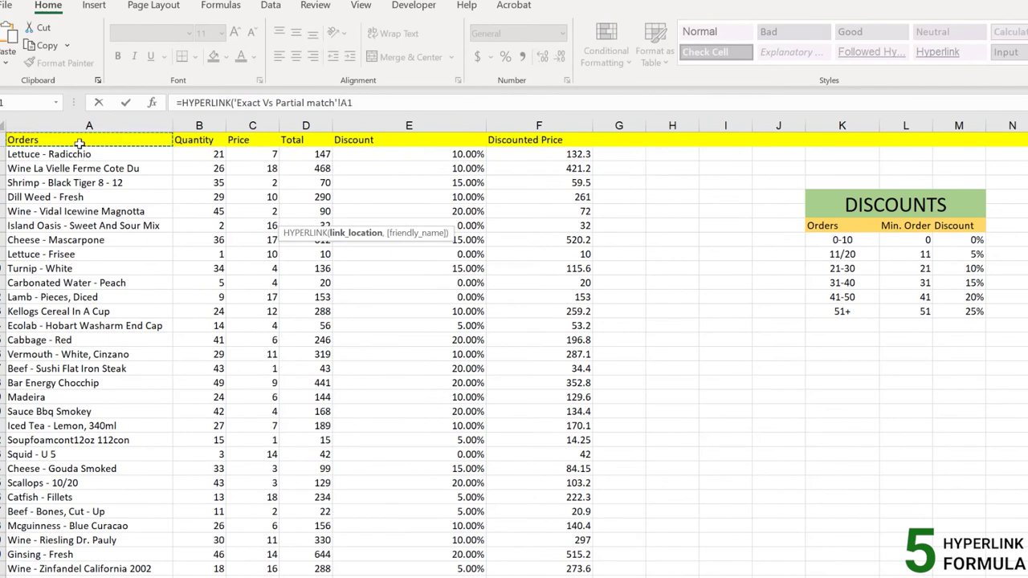
{"action": "left_click", "coordinate": [360, 102]}
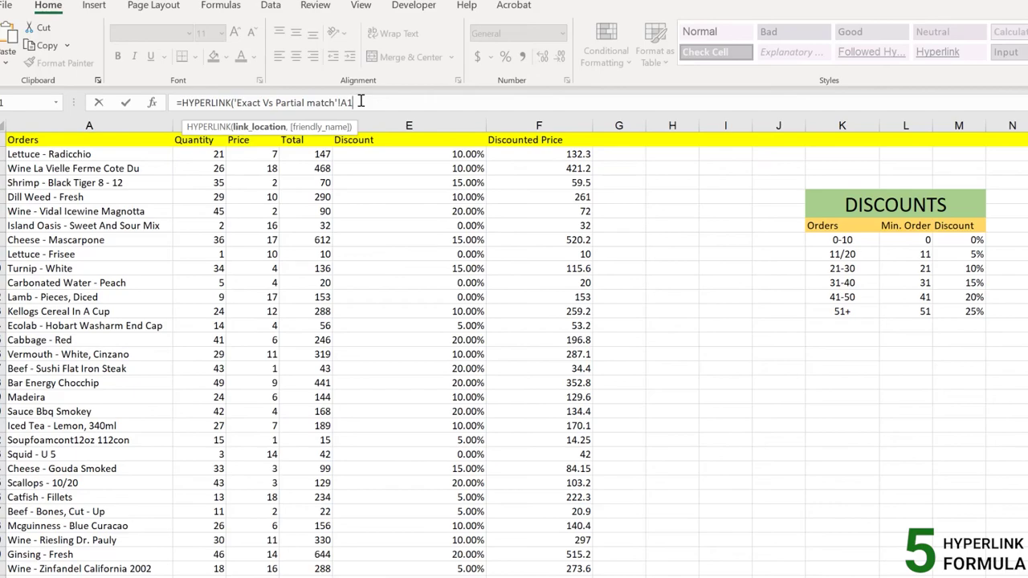
{"action": "type", "text": ",\""}
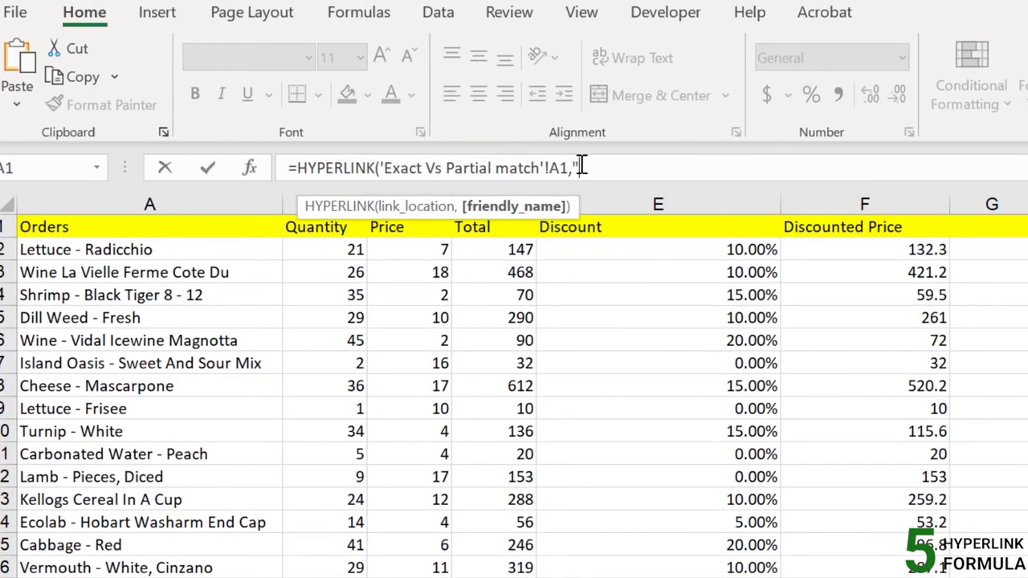
{"action": "type", "text": "Click Here\"0"}
{"action": "key", "text": "BackSpace"}
{"action": "type", "text": ")"}
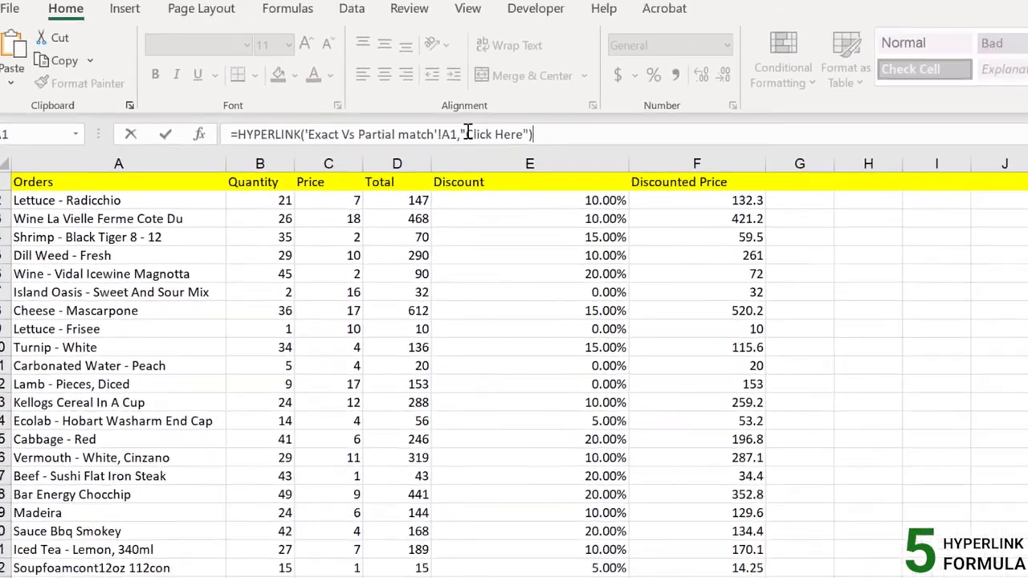
{"action": "key", "text": "Return"}
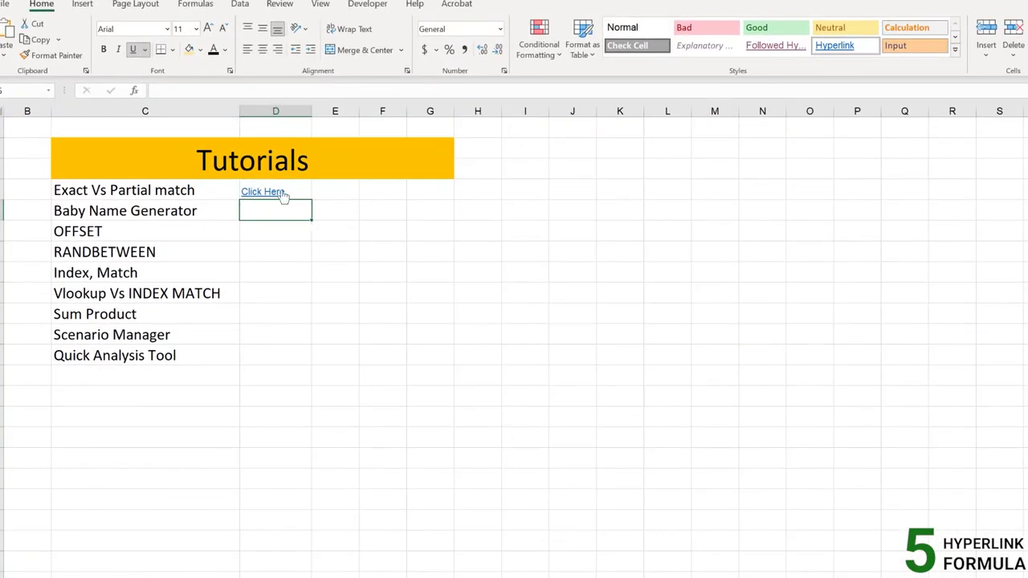
Test the D4 Click Here link, dismiss the cannot-open error, and inspect its formula
{"action": "left_click", "coordinate": [281, 194]}
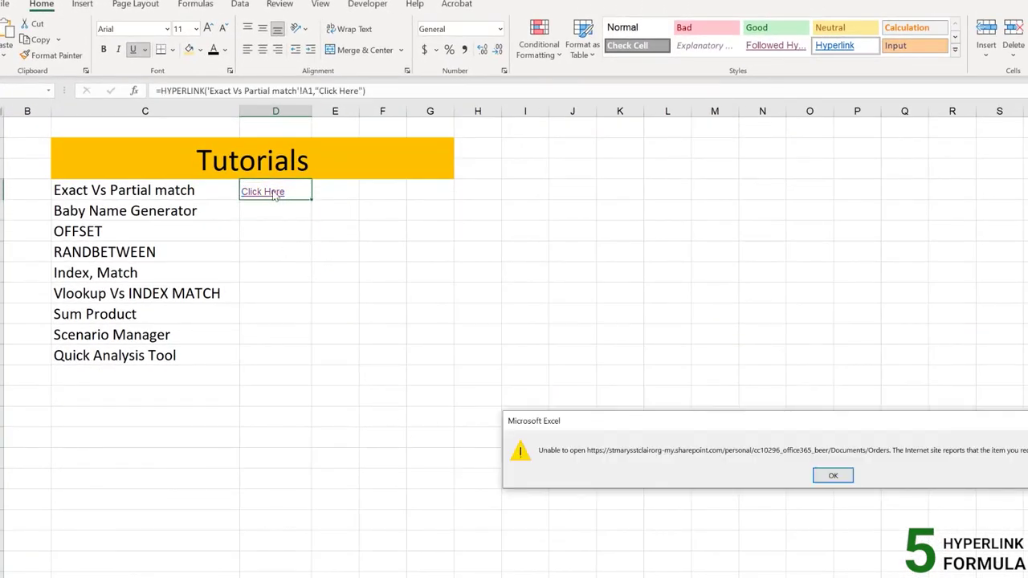
{"action": "left_click_drag", "start_coordinate": [714, 424], "coordinate": [595, 369]}
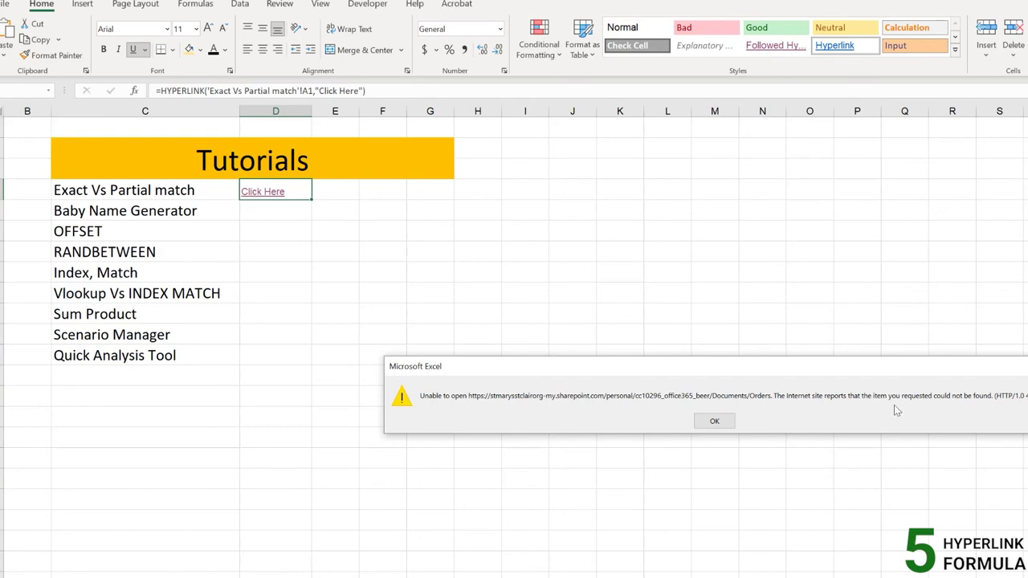
{"action": "left_click", "coordinate": [718, 423]}
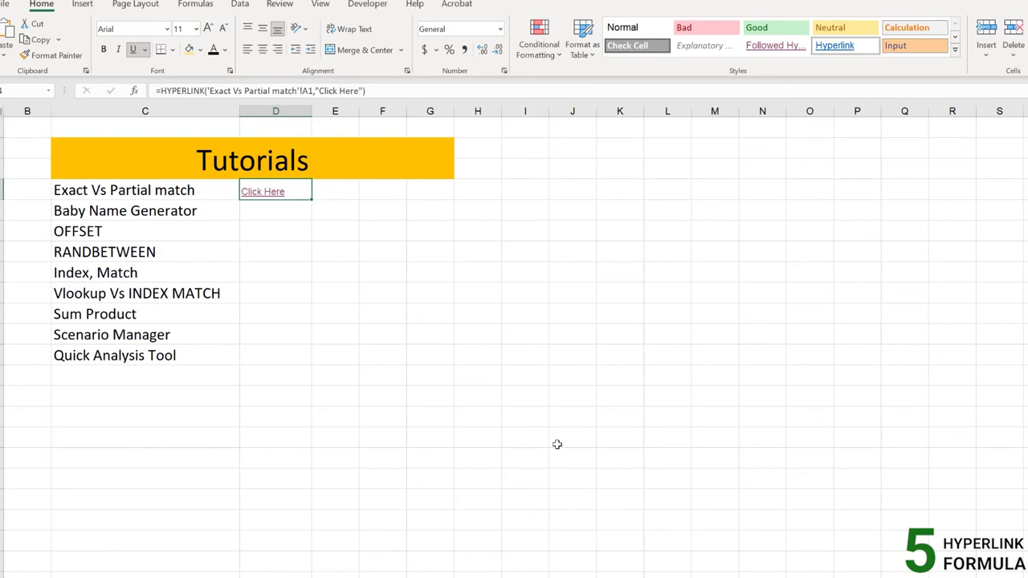
{"action": "left_click", "coordinate": [211, 91]}
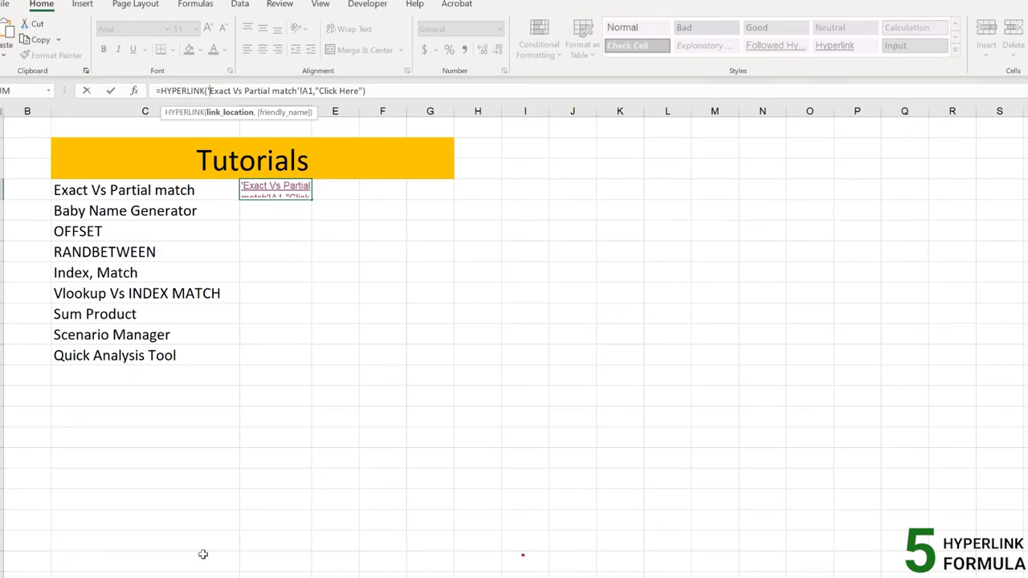
{"action": "left_click", "coordinate": [216, 88]}
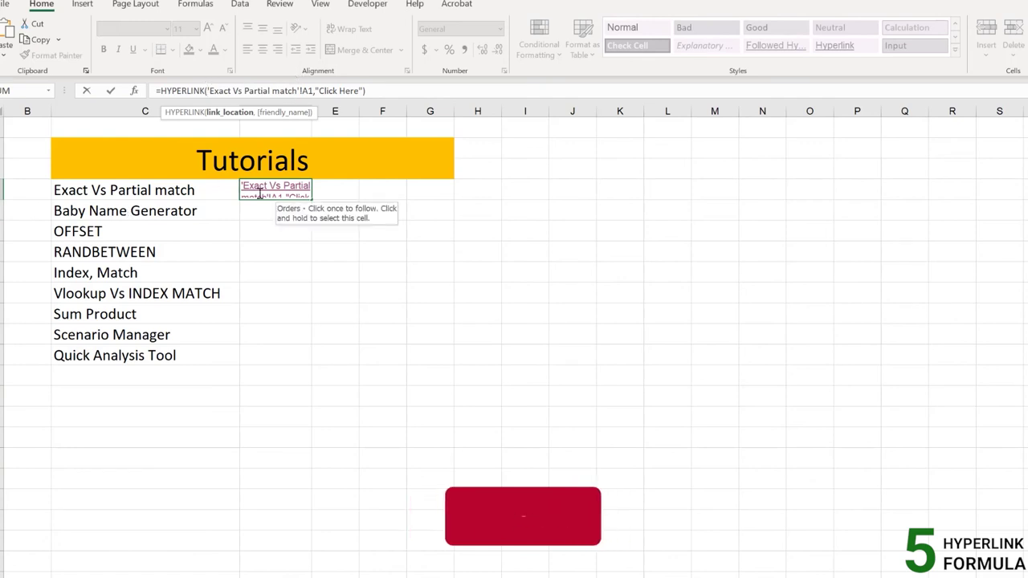
{"action": "key", "text": "Escape"}
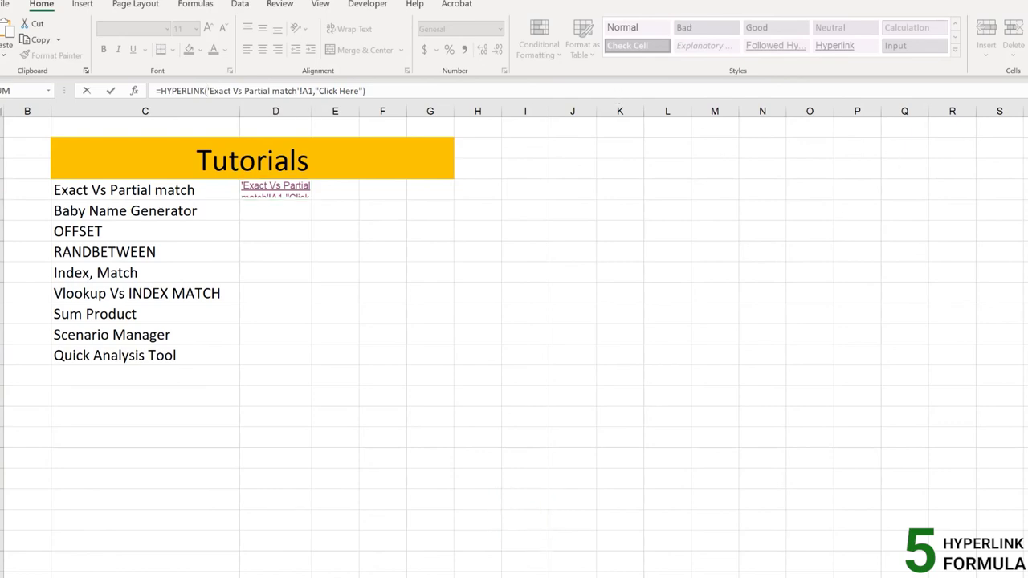
Fix D4 to =HYPERLINK("#'Exact Vs Partial match'!A1","Click Here") and confirm it jumps to that sheet
{"action": "left_click", "coordinate": [275, 88]}
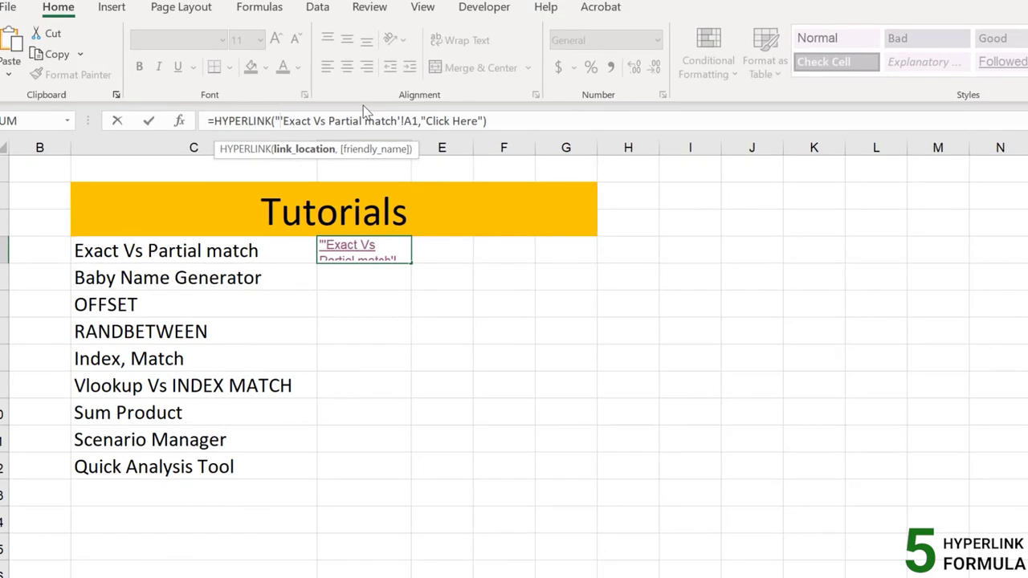
{"action": "type", "text": "#"}
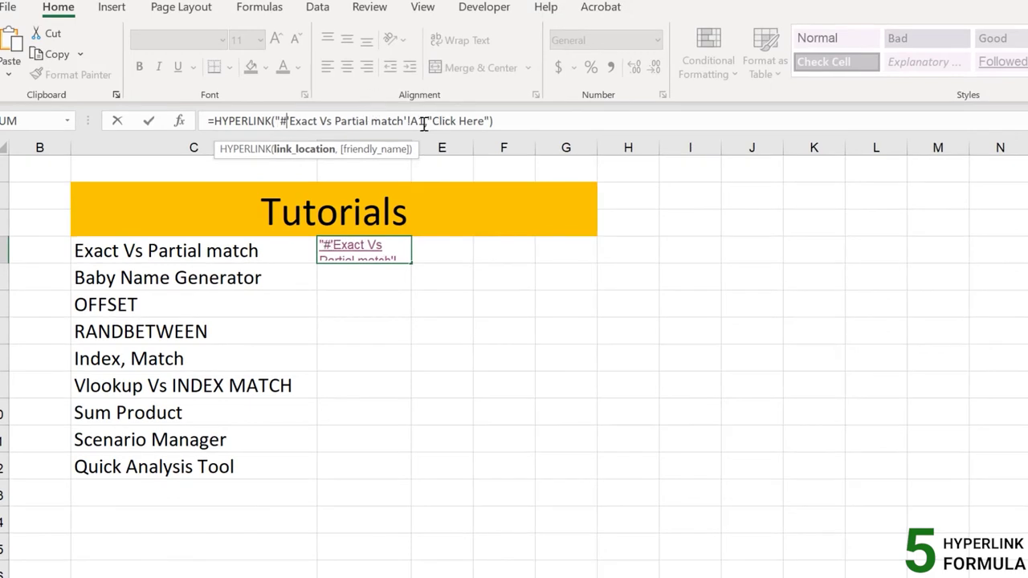
{"action": "left_click", "coordinate": [424, 121]}
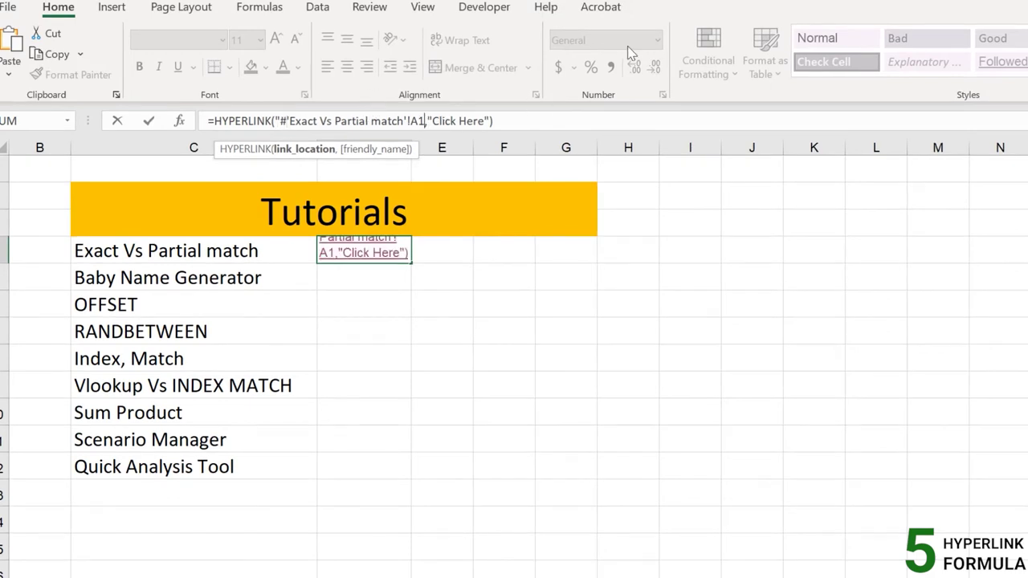
{"action": "type", "text": "\""}
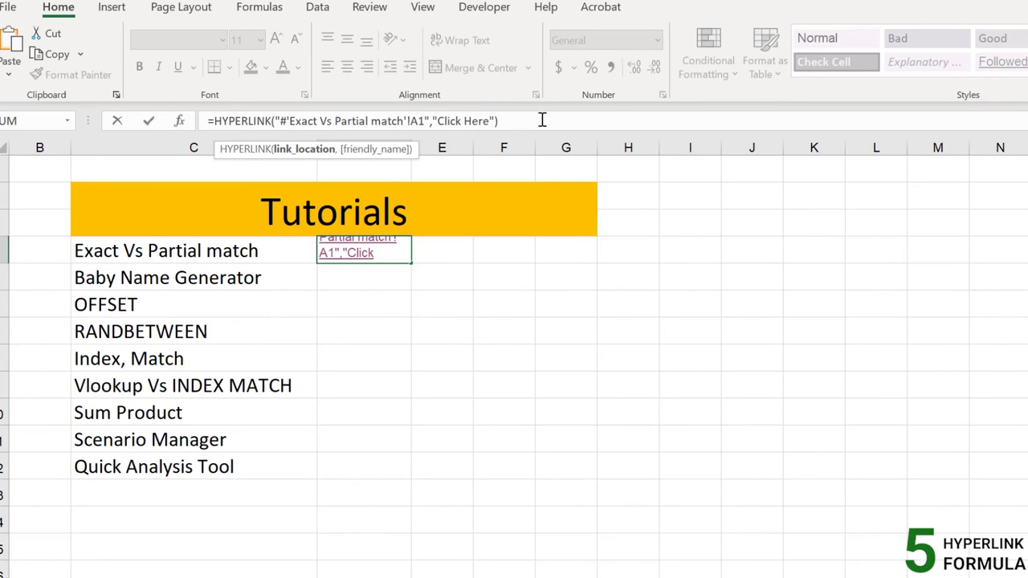
{"action": "left_click", "coordinate": [530, 122]}
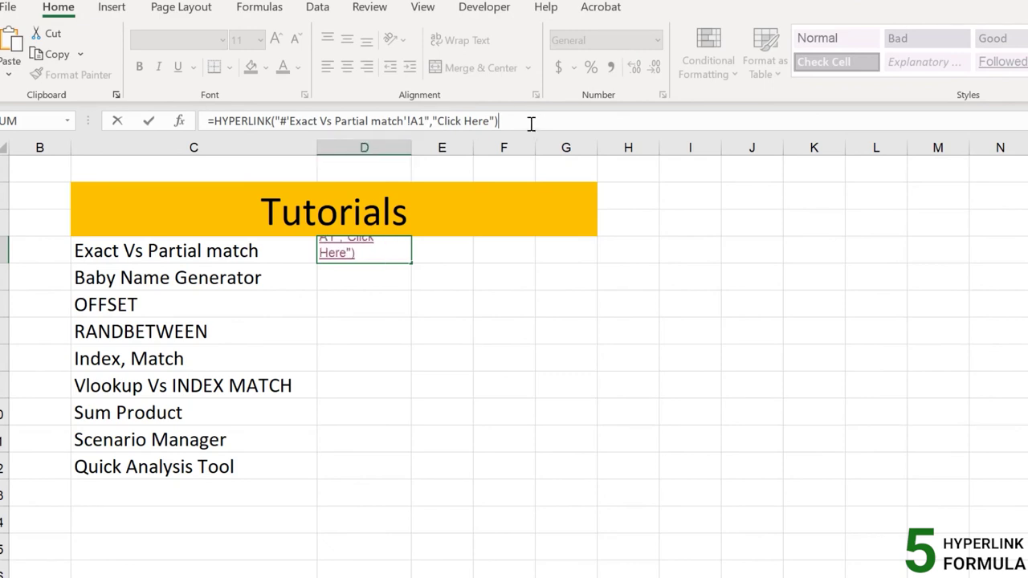
{"action": "key", "text": "Return"}
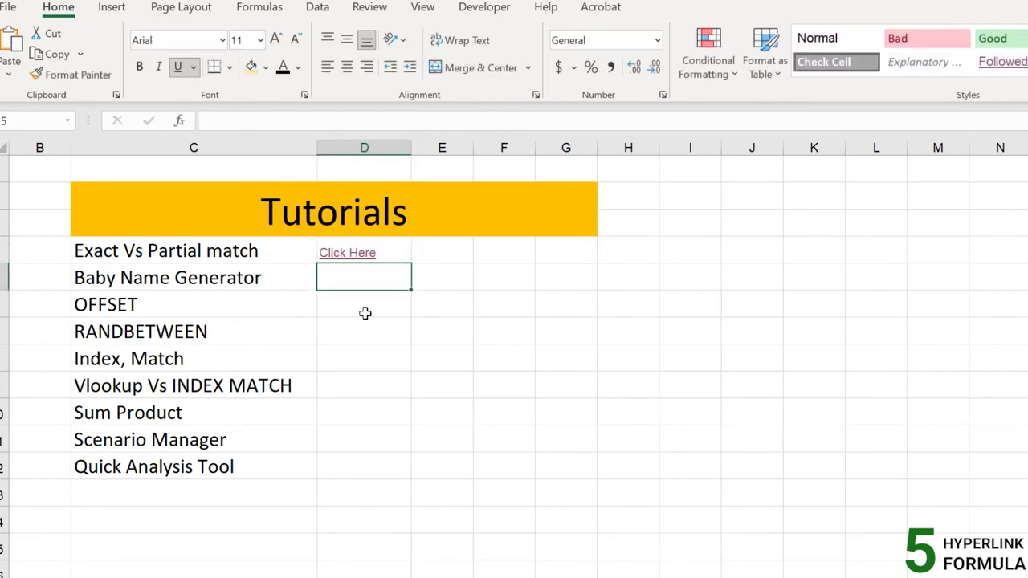
{"action": "left_click", "coordinate": [353, 252]}
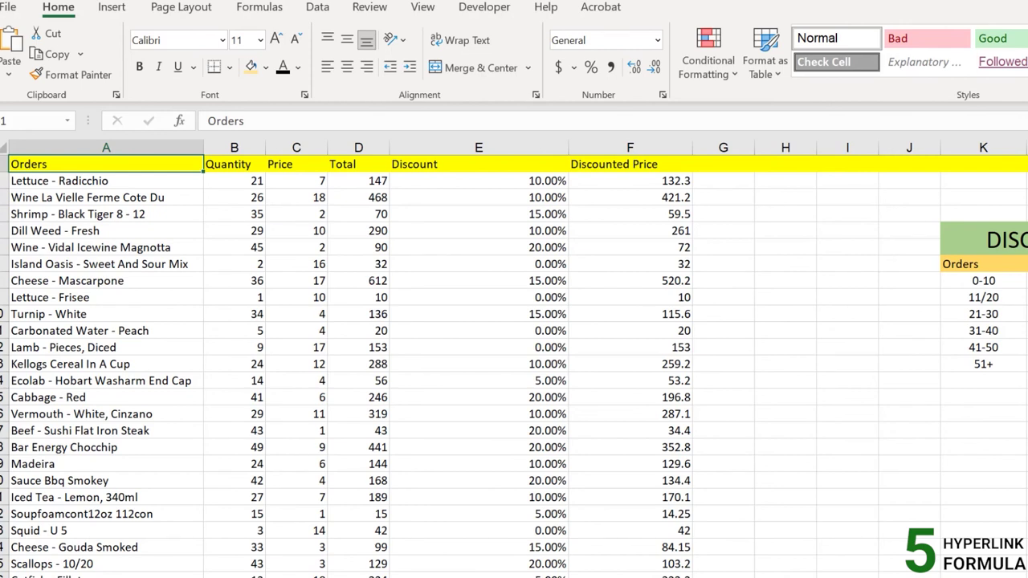
{"action": "key", "text": "ctrl+Page_Up"}
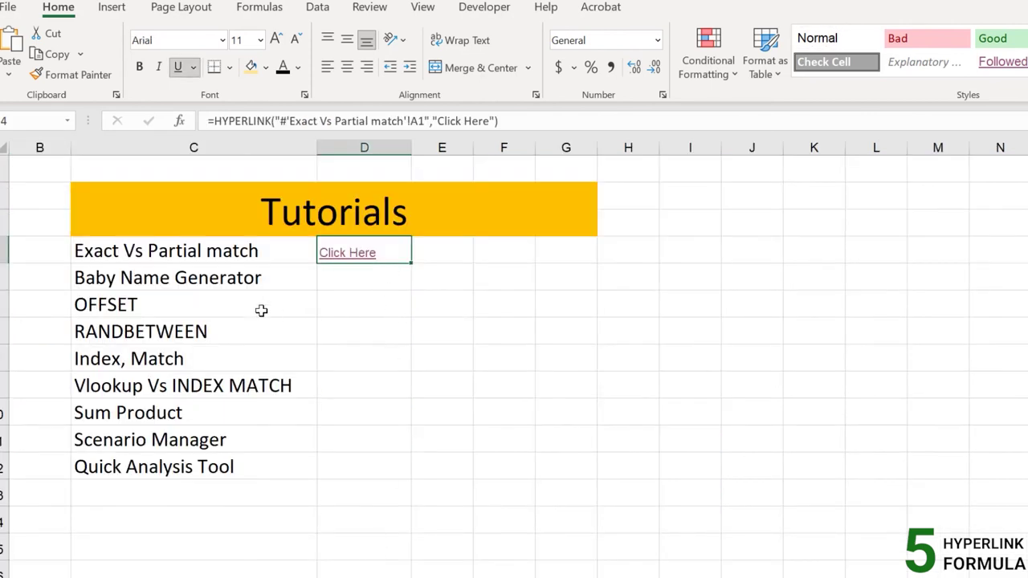
Fill the D4 link down to D12, then test the RANDBETWEEN row's link and check its formula
{"action": "left_click_drag", "start_coordinate": [411, 326], "coordinate": [404, 477]}
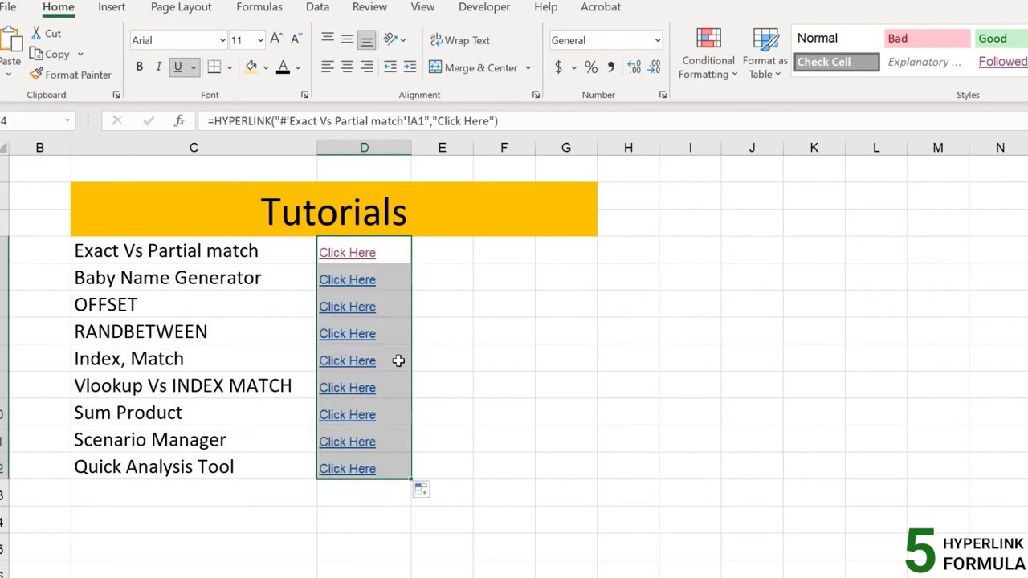
{"action": "left_click", "coordinate": [398, 277]}
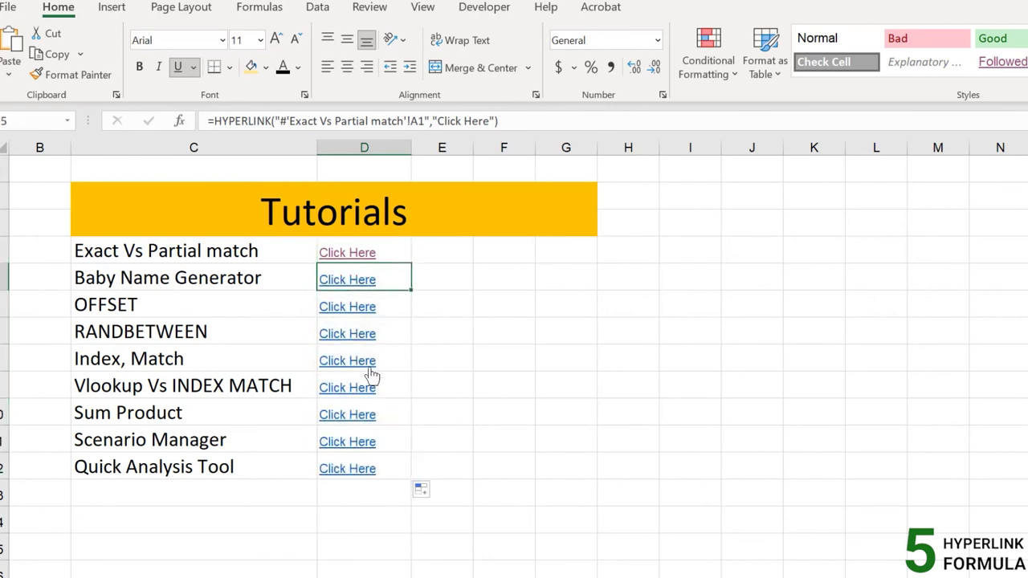
{"action": "left_click", "coordinate": [149, 334]}
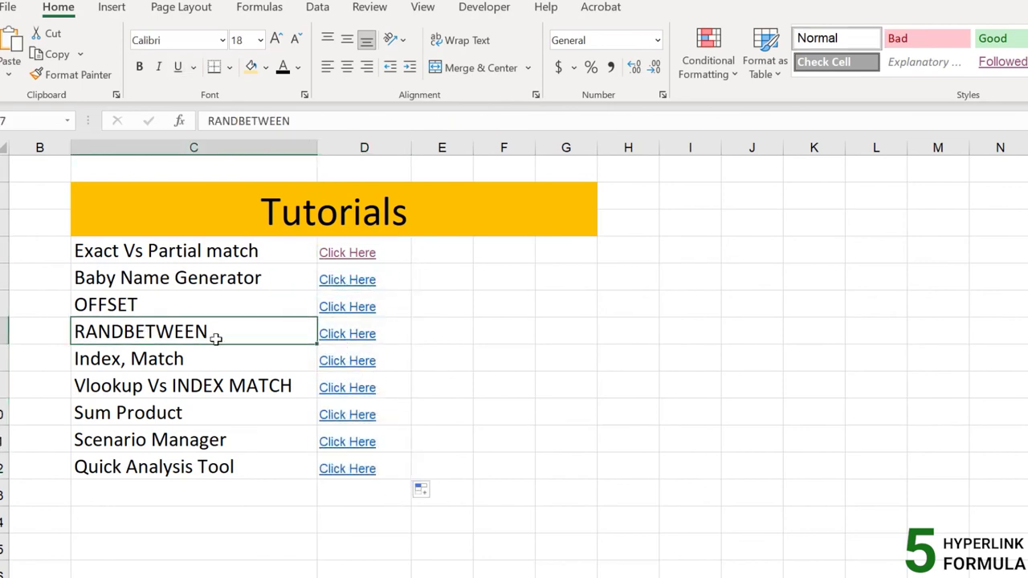
{"action": "left_click", "coordinate": [356, 341]}
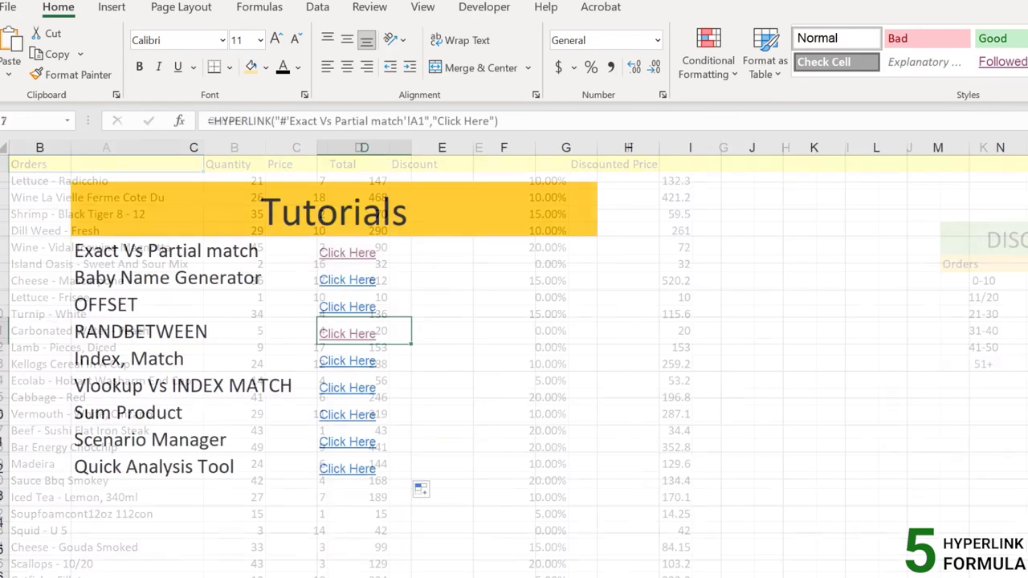
{"action": "left_click", "coordinate": [391, 282]}
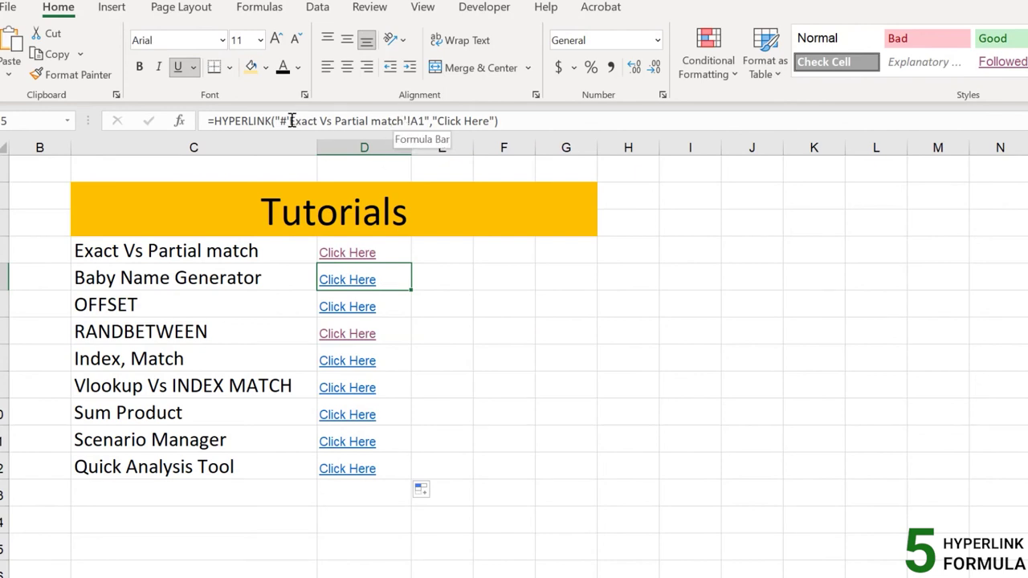
{"action": "left_click_drag", "start_coordinate": [290, 120], "coordinate": [402, 115]}
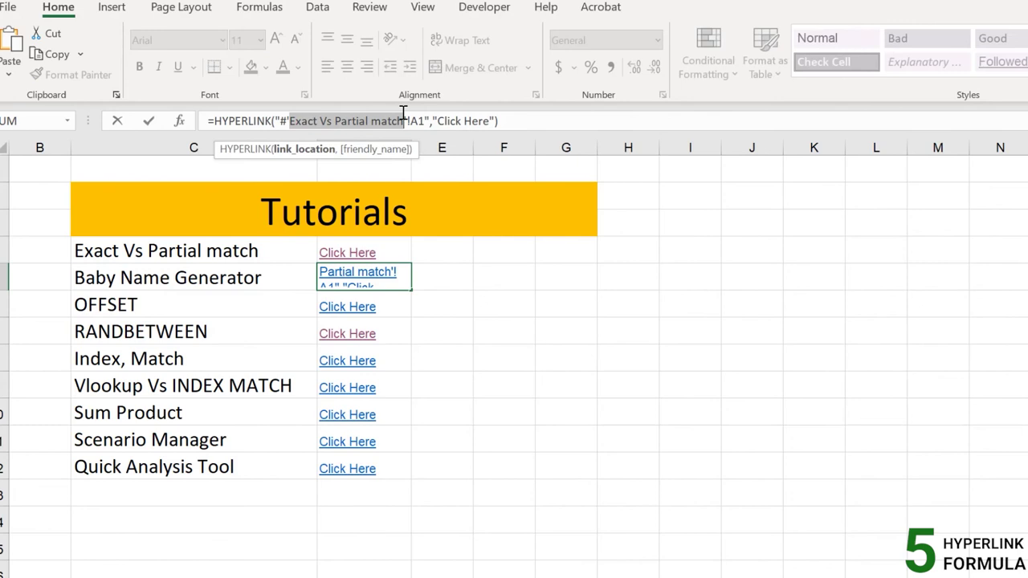
{"action": "left_click", "coordinate": [509, 122]}
{"action": "key", "text": "Return"}
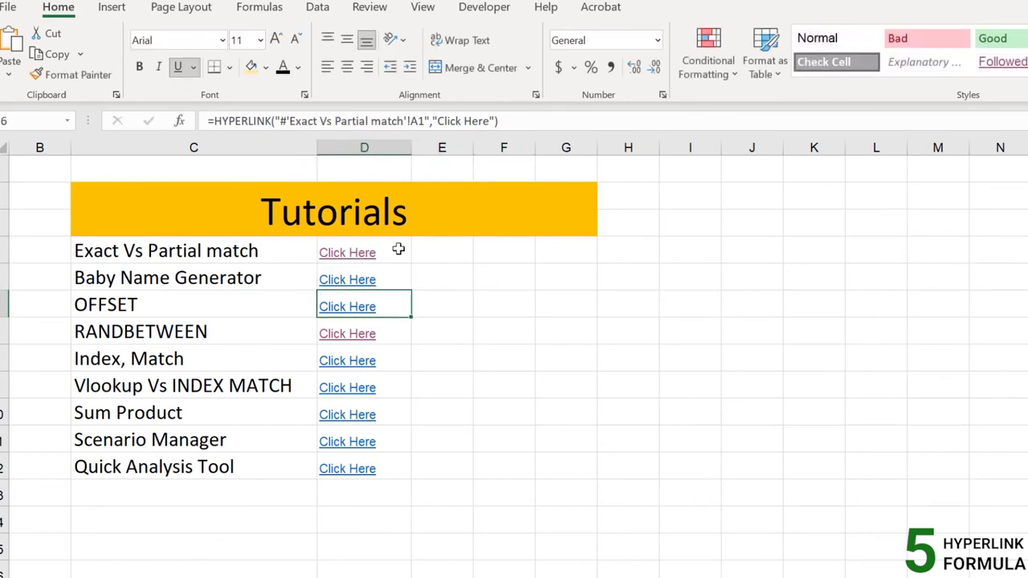
Clear the copied links from D5:D12, keeping only D4
{"action": "left_click_drag", "start_coordinate": [383, 273], "coordinate": [381, 468]}
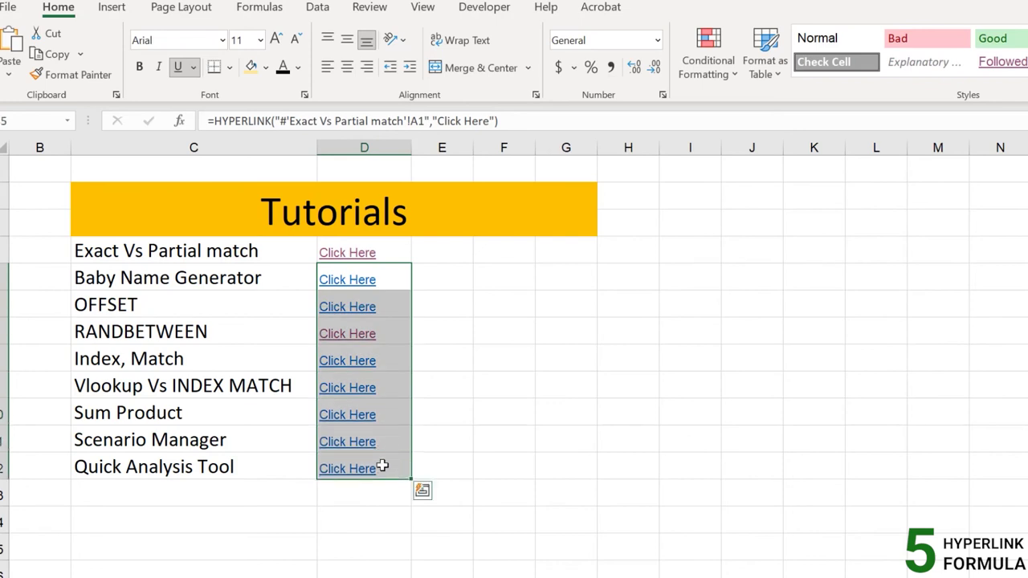
{"action": "key", "text": "Delete"}
{"action": "left_click", "coordinate": [390, 252]}
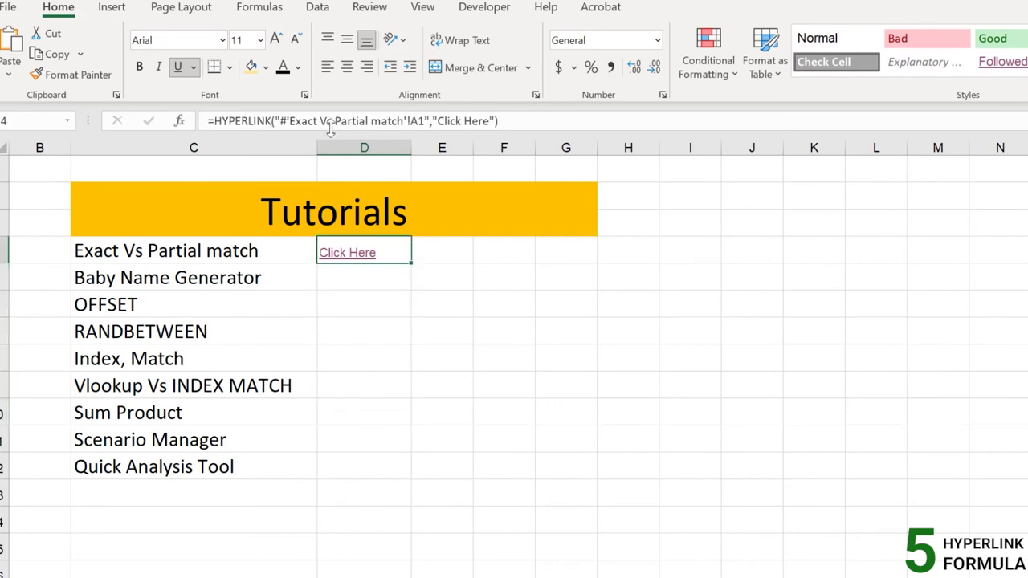
Replace the fixed sheet name in D4's formula with a concatenated reference to C4
{"action": "left_click", "coordinate": [398, 121]}
{"action": "left_click_drag", "start_coordinate": [397, 121], "coordinate": [289, 121]}
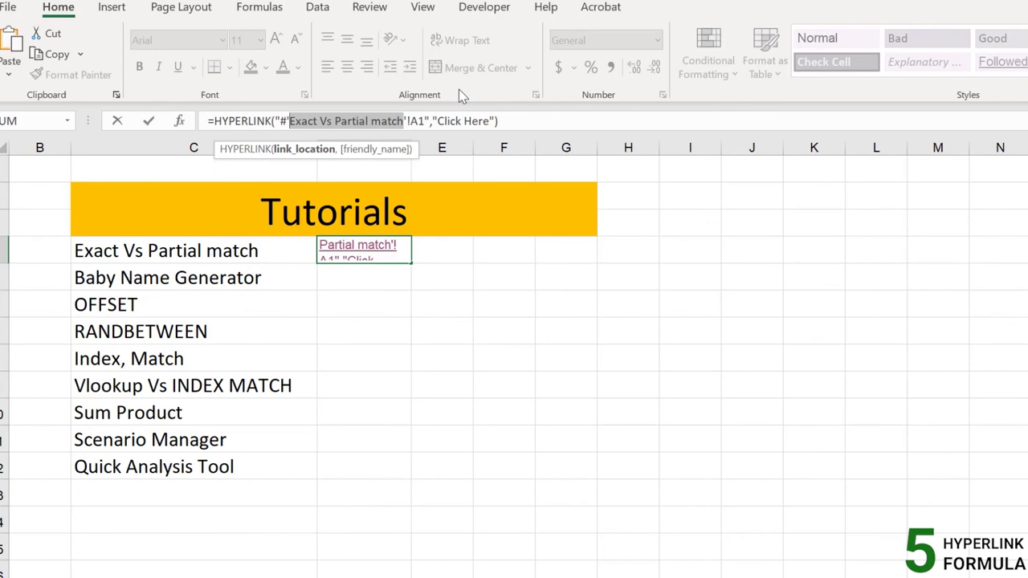
{"action": "key", "text": "BackSpace"}
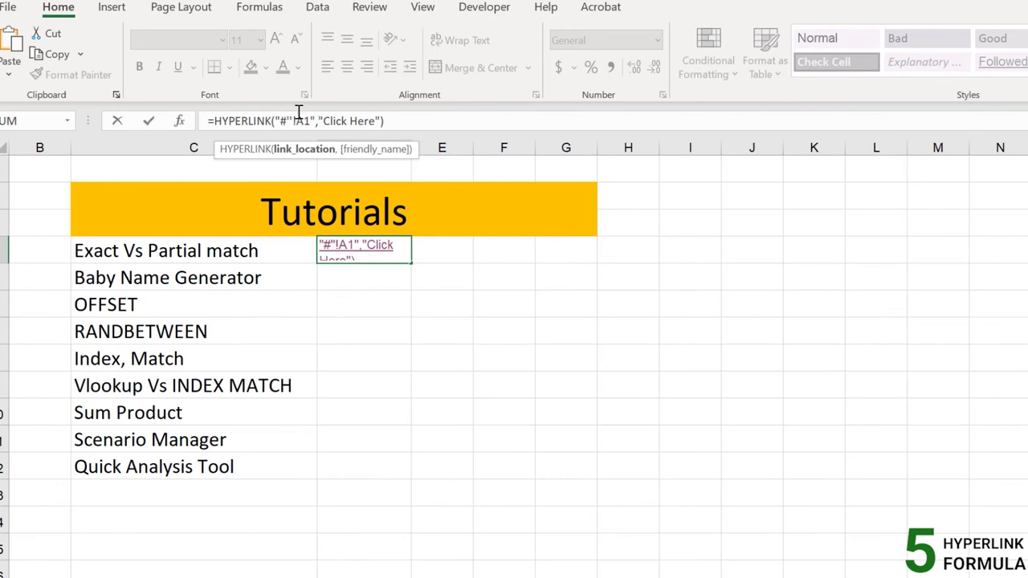
{"action": "type", "text": "'"}
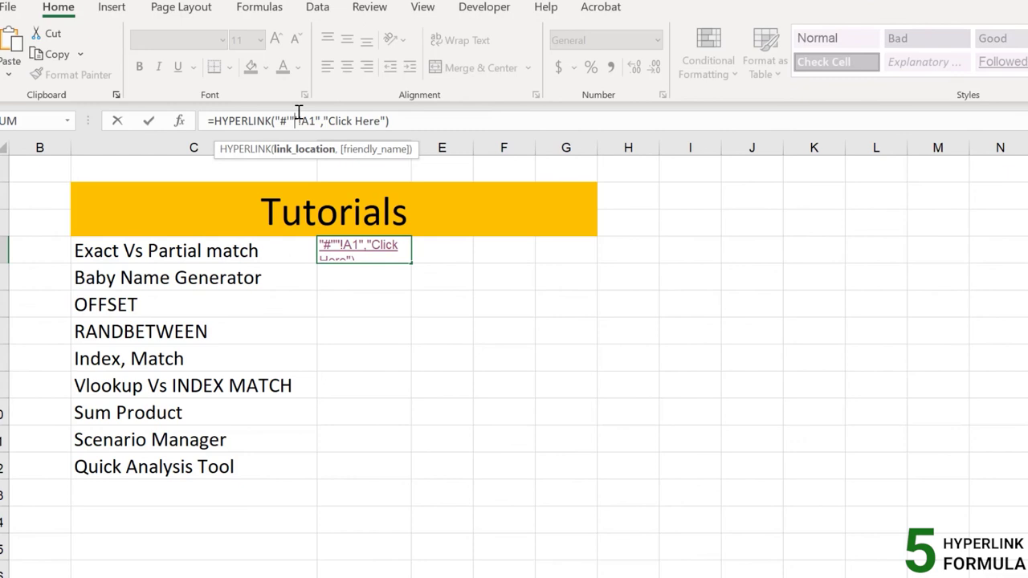
{"action": "type", "text": "&"}
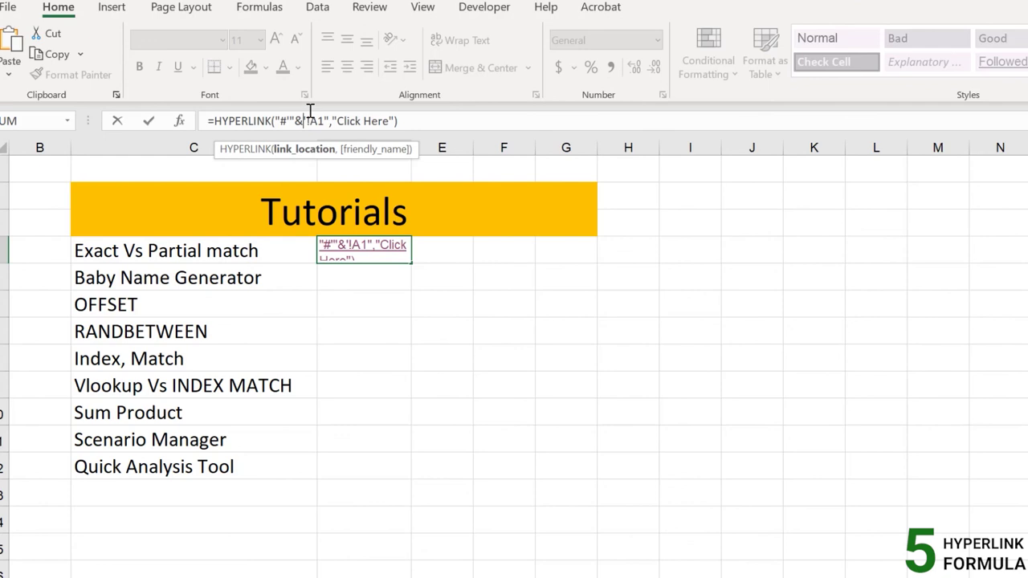
{"action": "left_click", "coordinate": [255, 246]}
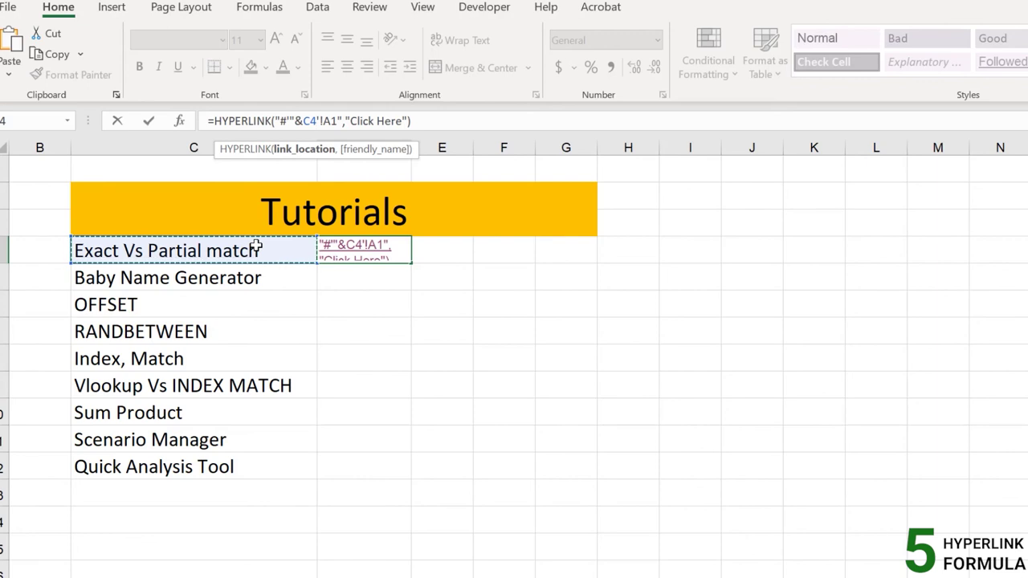
{"action": "type", "text": "\""}
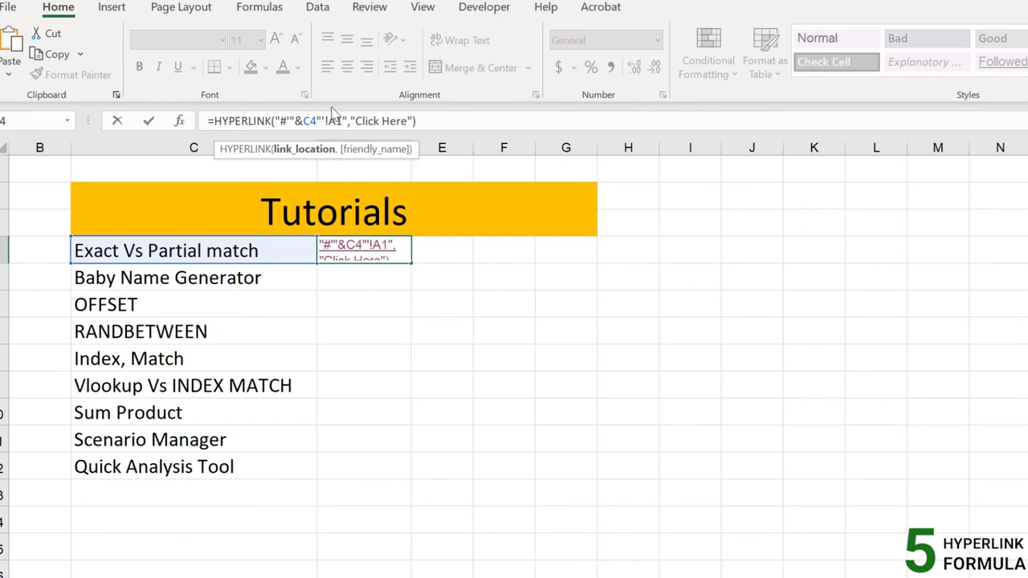
{"action": "type", "text": "&"}
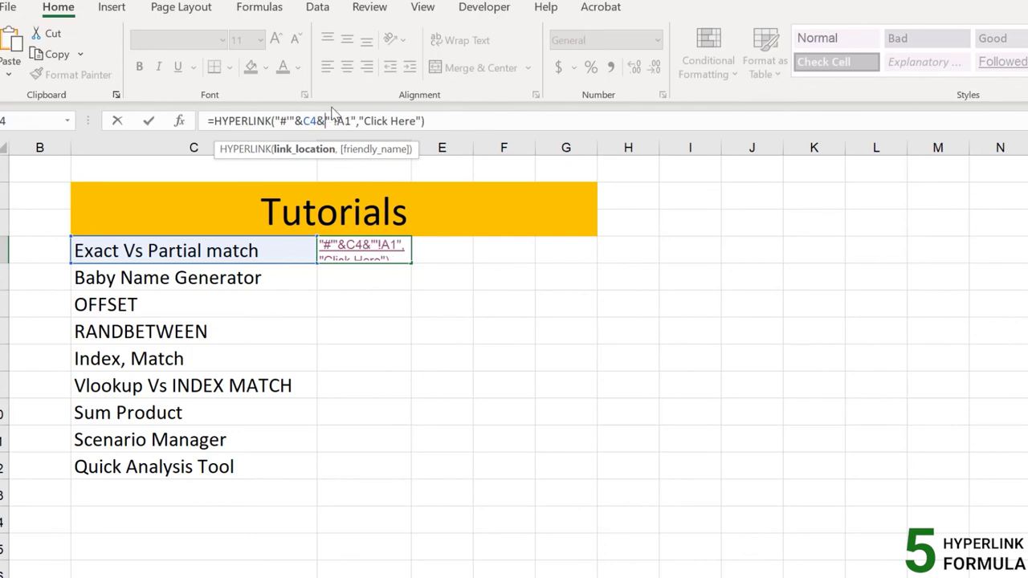
Commit =HYPERLINK("#'"&C4&"'!A1","Click Here") in D4
{"action": "left_click", "coordinate": [526, 122]}
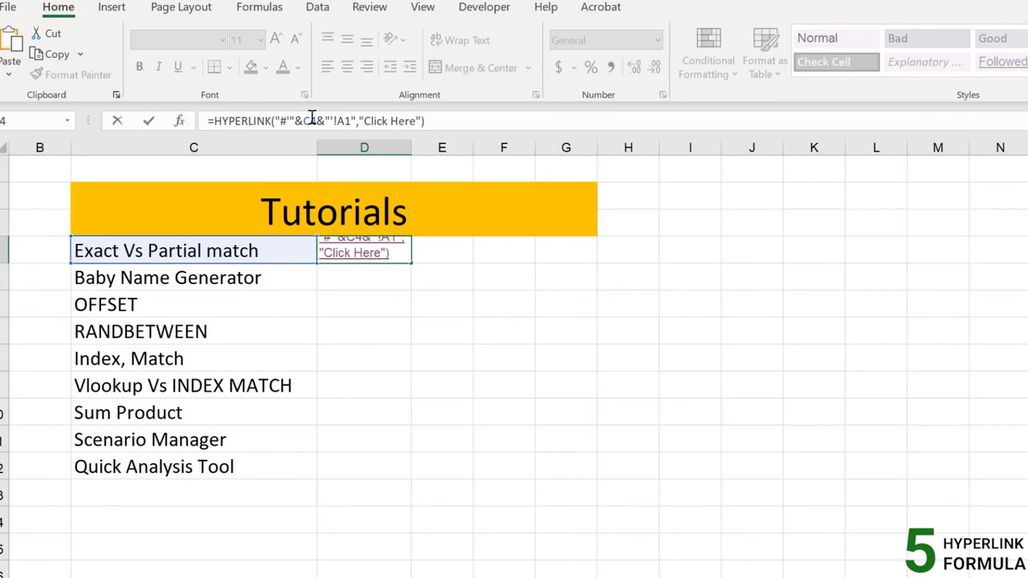
{"action": "left_click", "coordinate": [326, 121]}
{"action": "key", "text": "Return"}
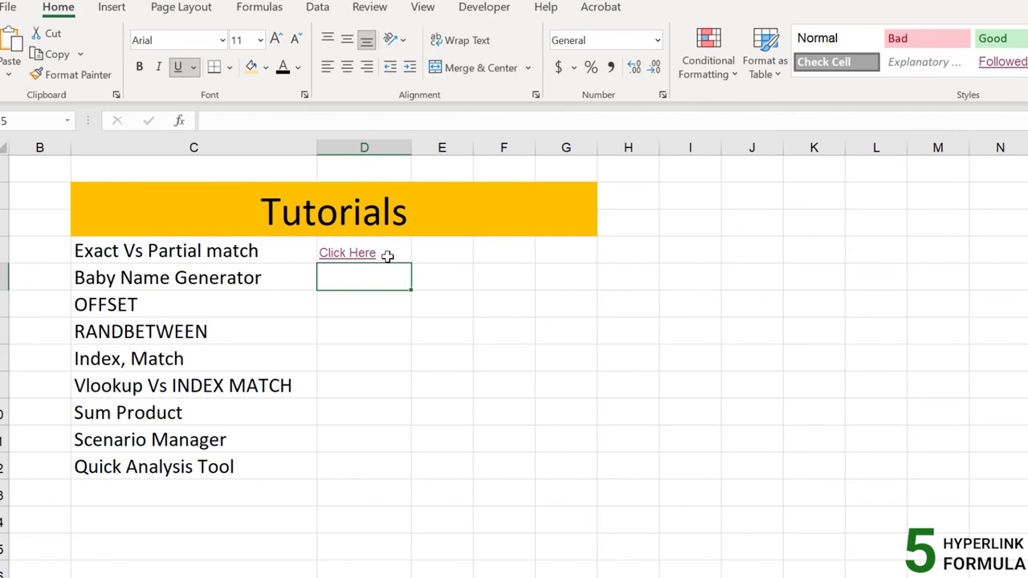
Fill the C4-based link from D4 to D12, then test the RANDBETWEEN and Sum Product links
{"action": "left_click", "coordinate": [391, 255]}
{"action": "left_click_drag", "start_coordinate": [410, 264], "coordinate": [399, 474]}
{"action": "left_click", "coordinate": [224, 468]}
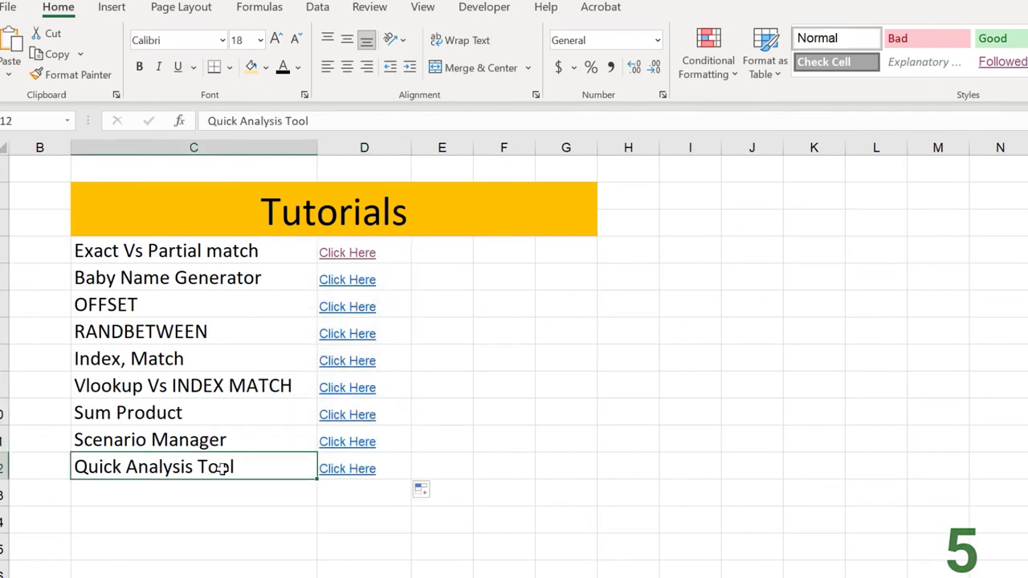
{"action": "left_click", "coordinate": [232, 338]}
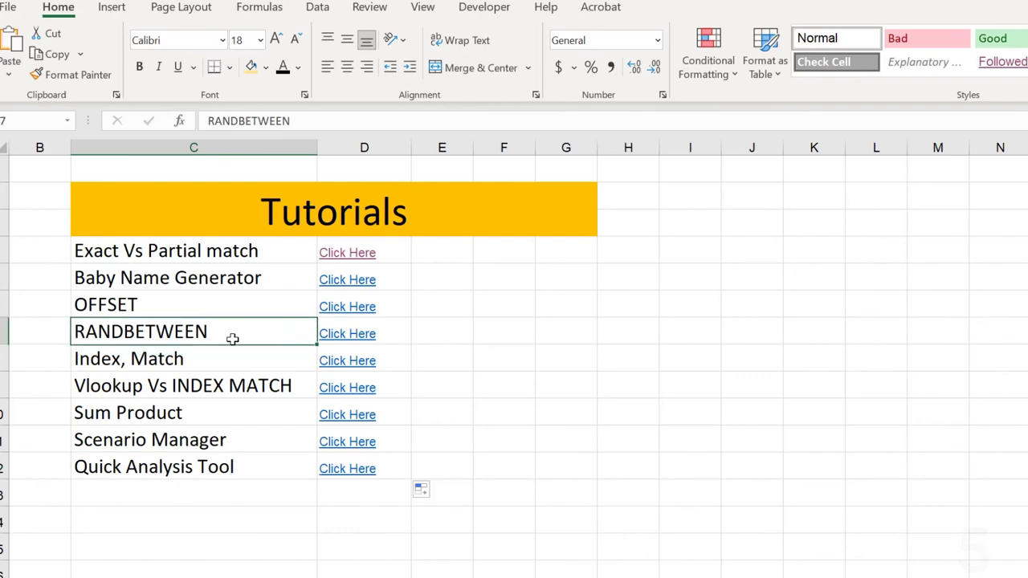
{"action": "left_click", "coordinate": [357, 344]}
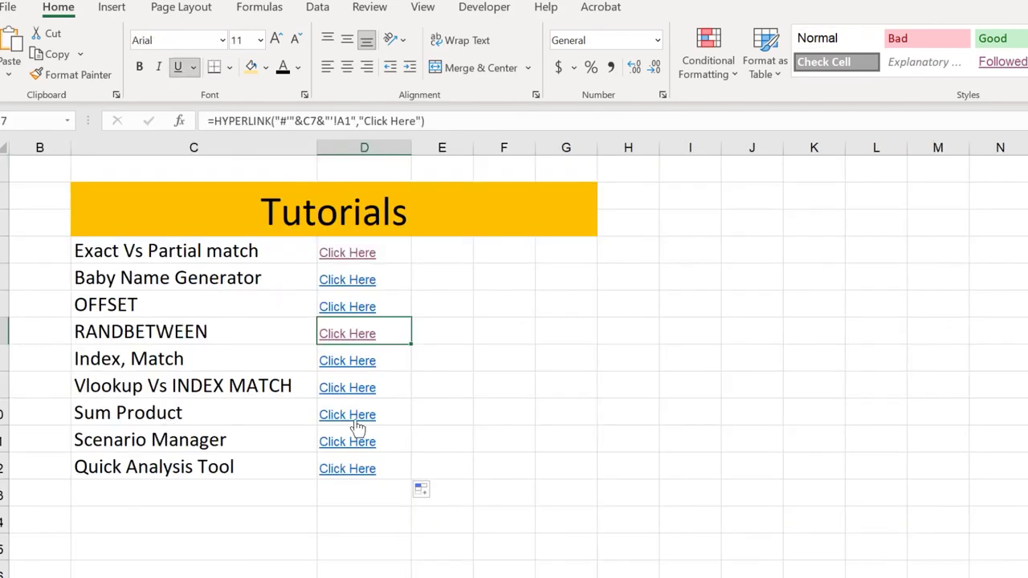
{"action": "left_click", "coordinate": [357, 415]}
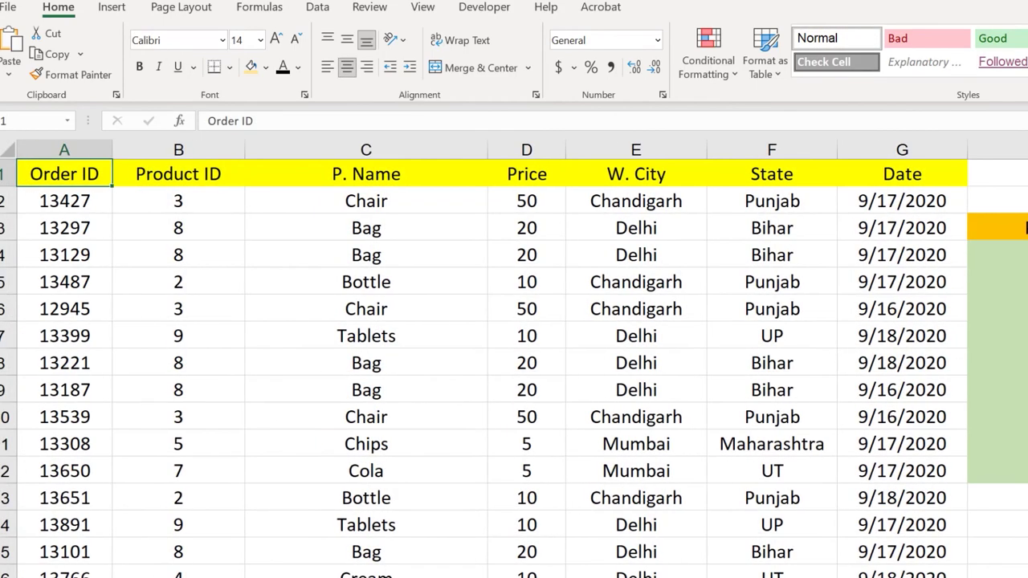